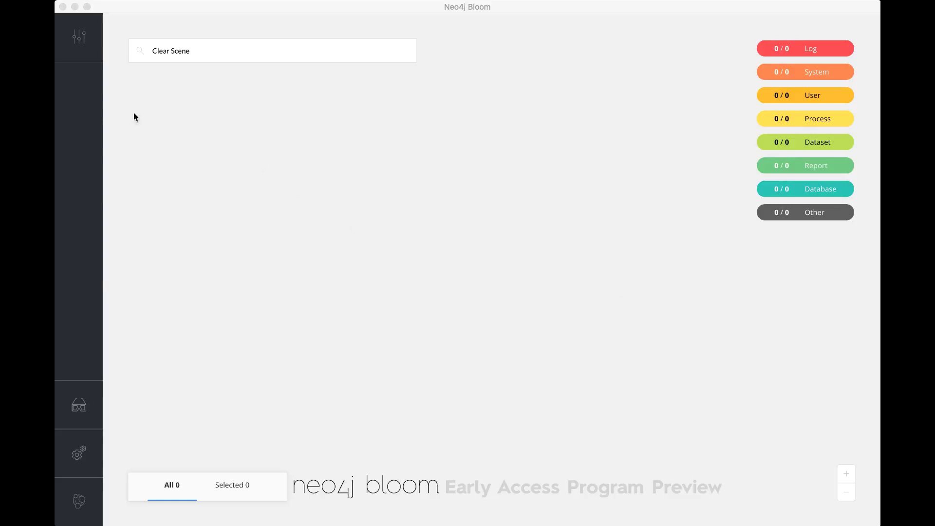
Step: Auto-generate a new perspective from the connected fraud detection database
click(79, 35)
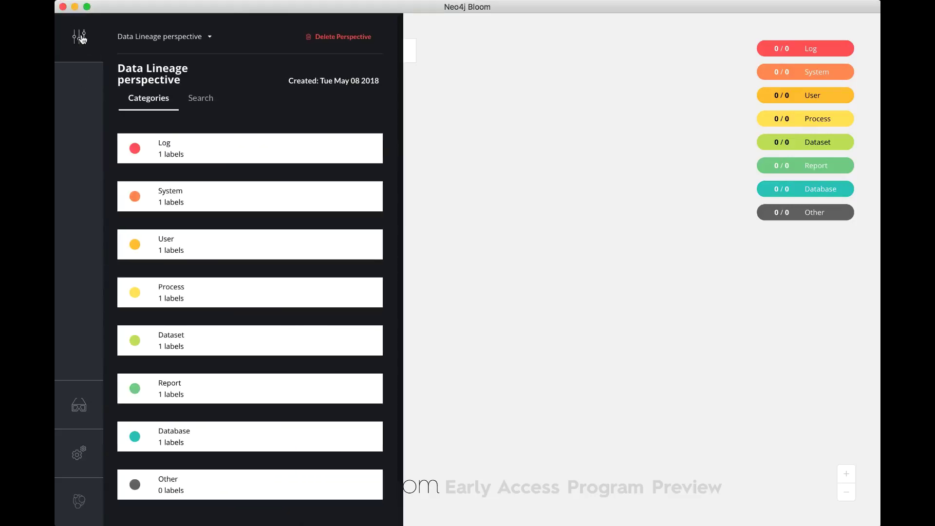
click(151, 37)
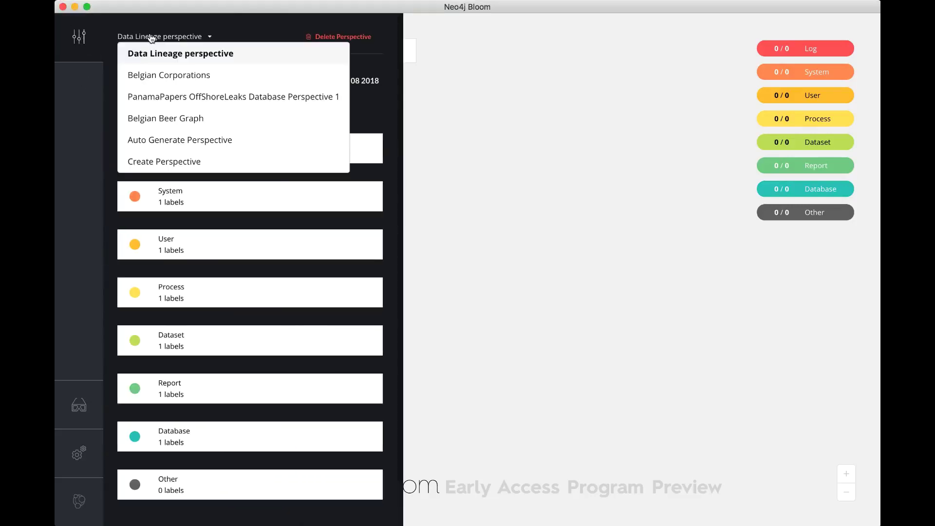
click(163, 146)
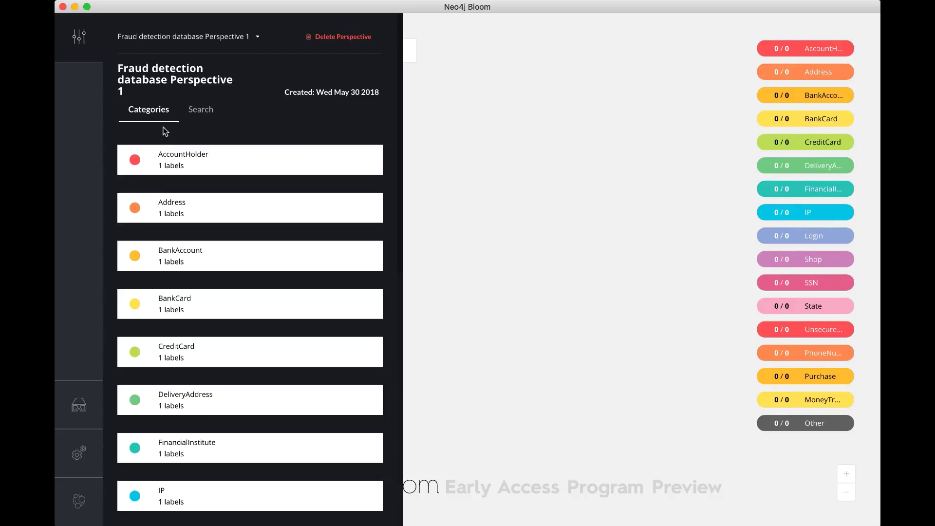
Step: Rename the generated perspective "Fraud detection database Perspective - NEW" and return to the empty scene
scroll(165, 125, down, 1)
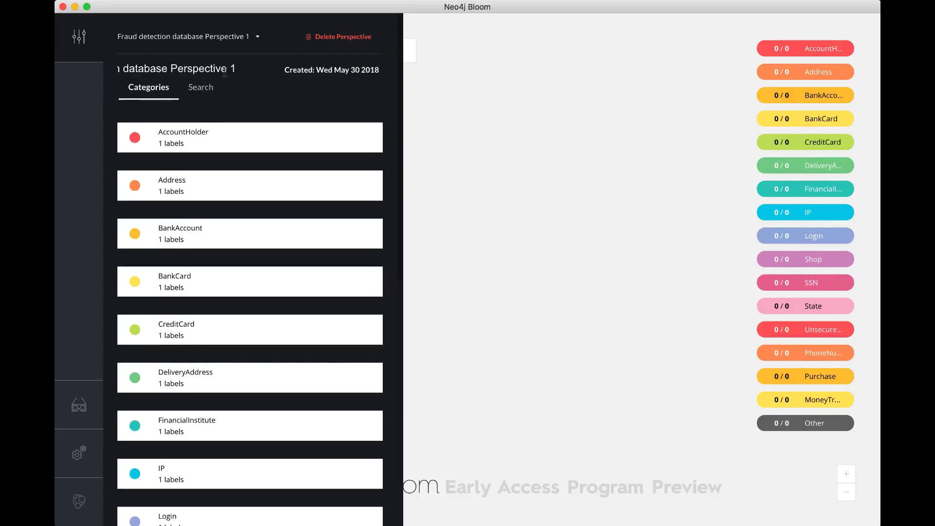
key(BackSpace)
text(-)
key(BackSpace)
key(BackSpace)
key(BackSpace)
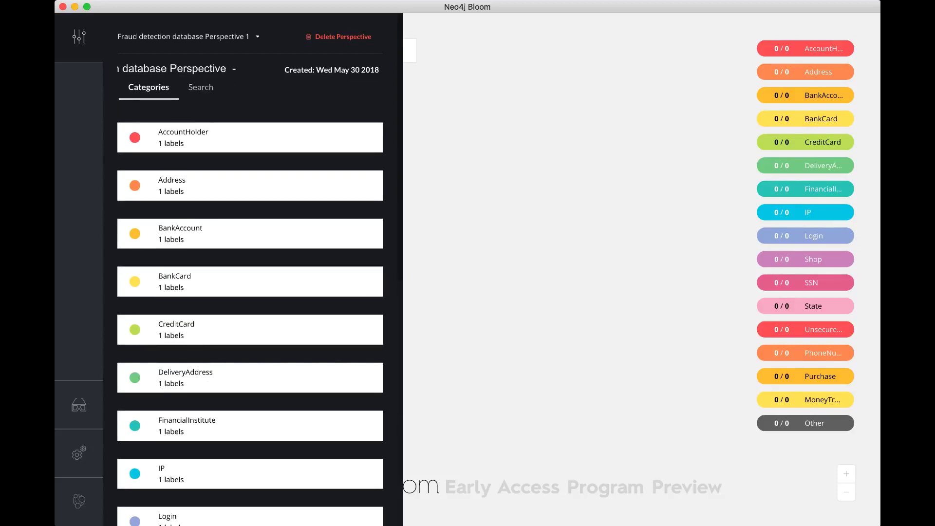
text(- NEW)
key(Return)
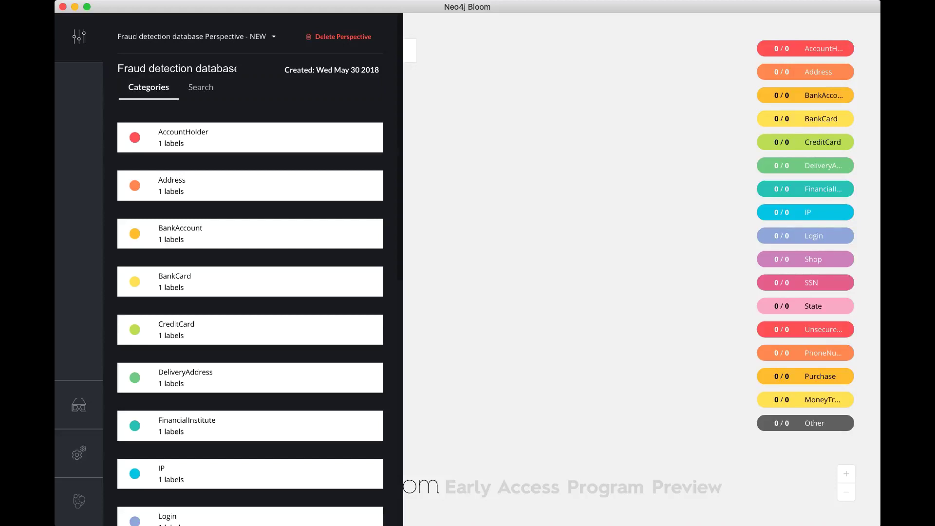
scroll(234, 229, down, 10)
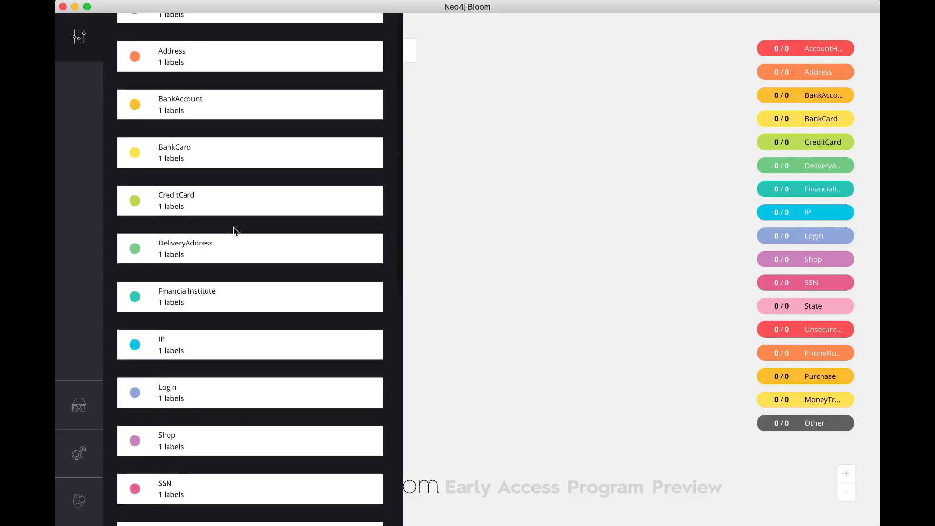
scroll(233, 231, up, 10)
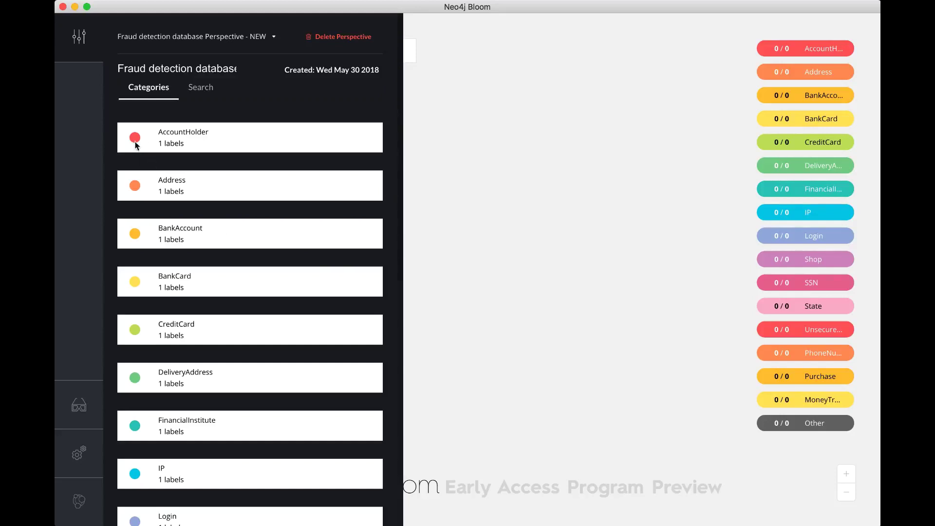
click(81, 42)
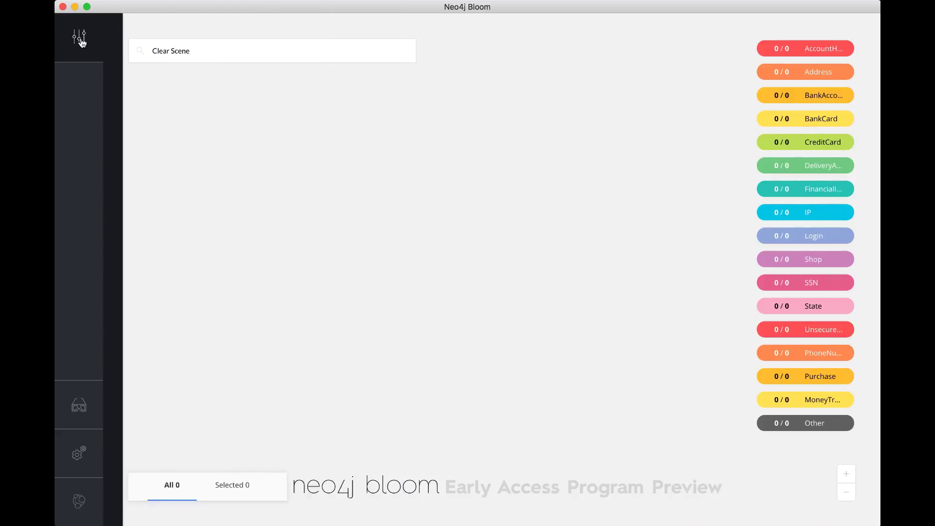
Step: Search for the AccountHolder graph pattern to load all account holder nodes into the scene
click(181, 49)
triple_click(181, 49)
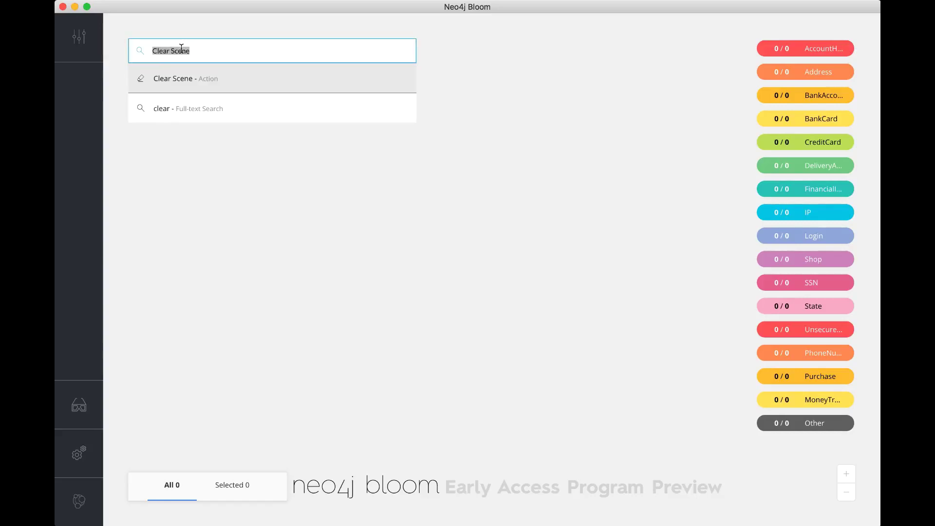
text(AccountH)
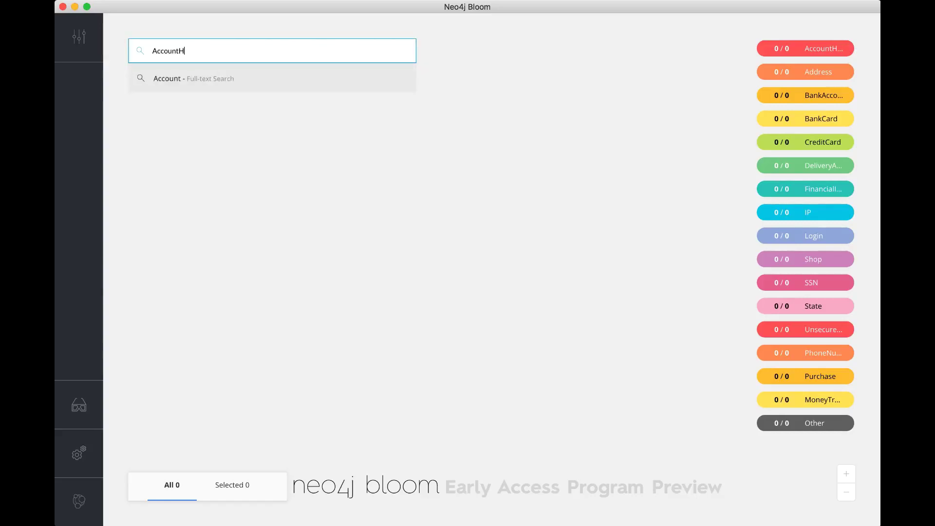
text(older)
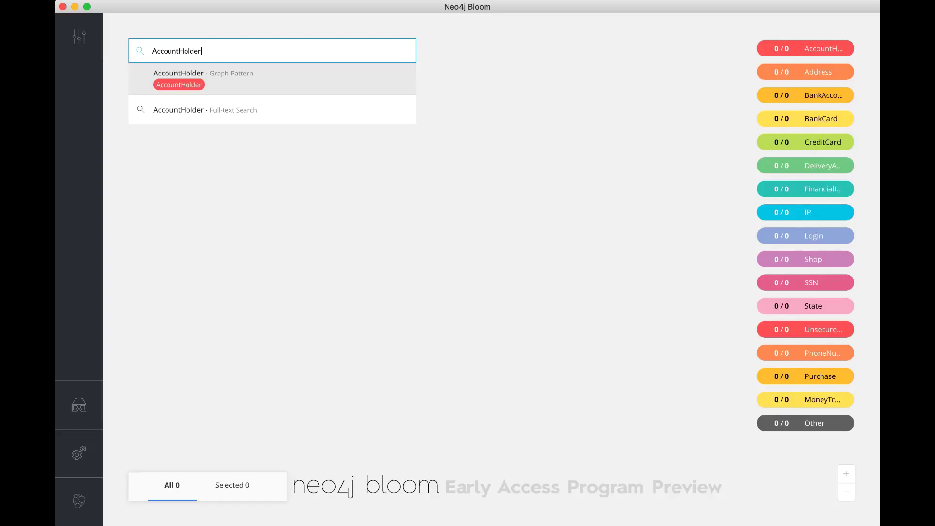
key(Return)
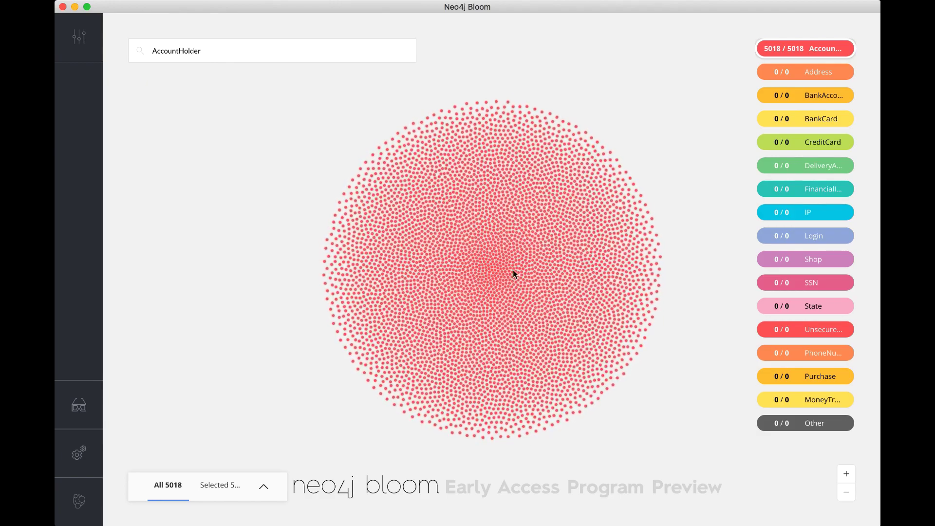
Step: Box-select a patch of AccountHolder nodes at the left edge of the node cloud and dismiss all other nodes
scroll(502, 276, up, 5)
scroll(503, 279, down, 5)
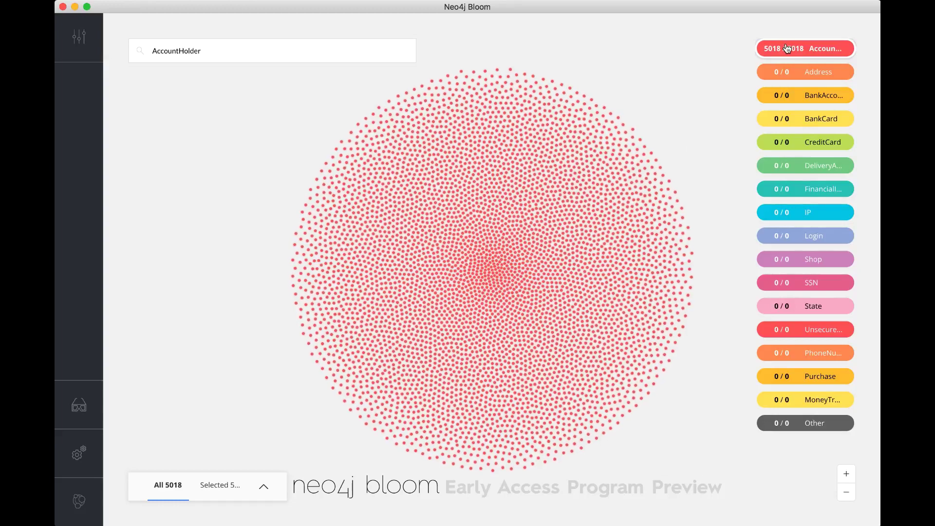
click(786, 48)
click(787, 48)
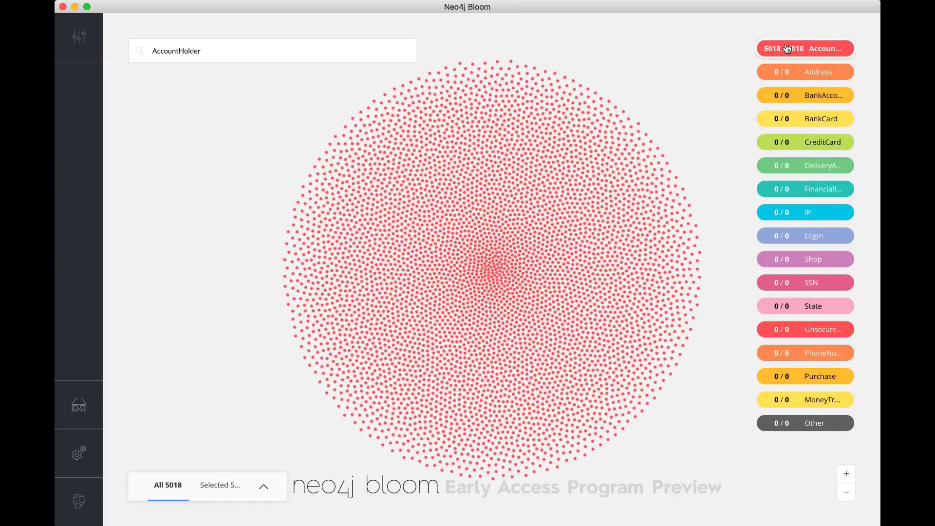
click(787, 48)
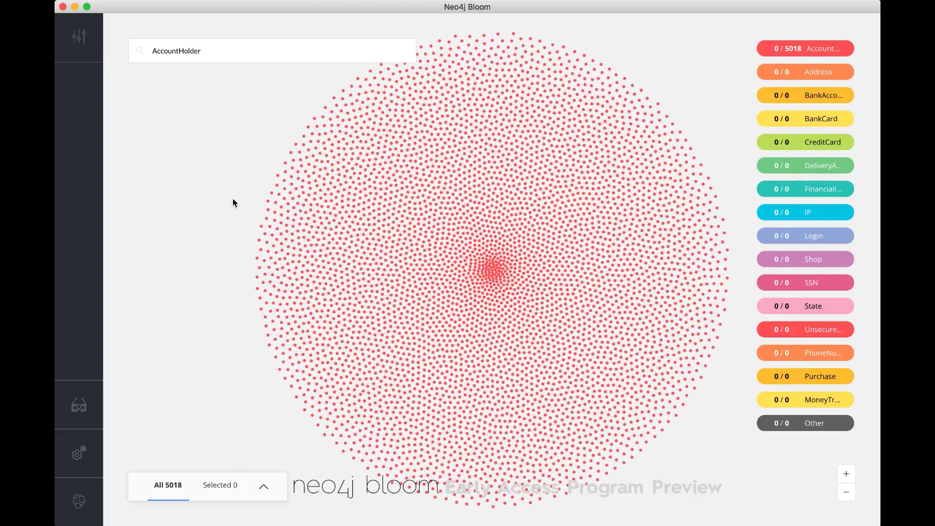
click(232, 199)
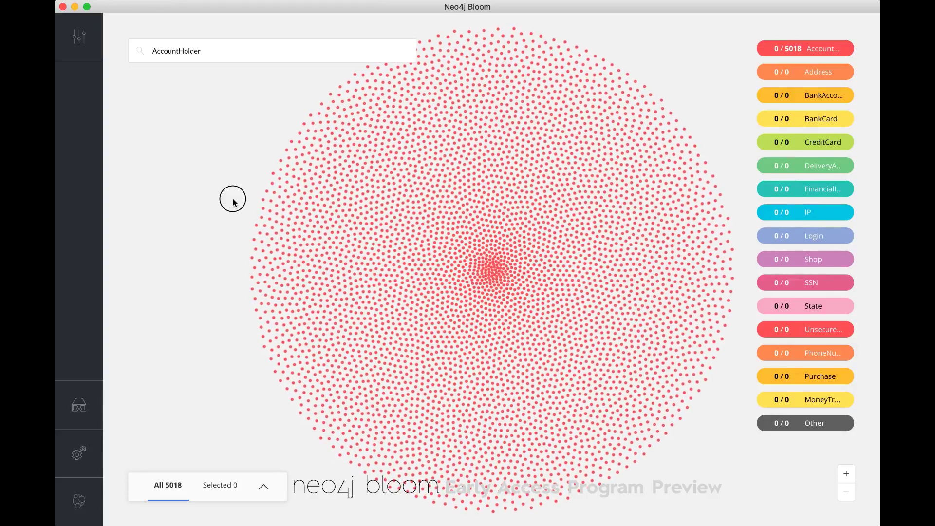
drag(233, 198, 329, 300)
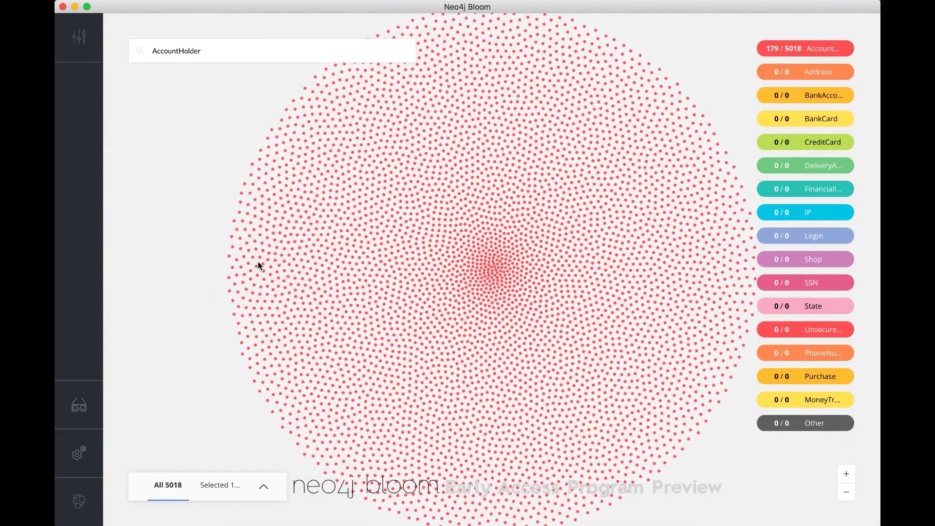
key(super+shift+BackSpace)
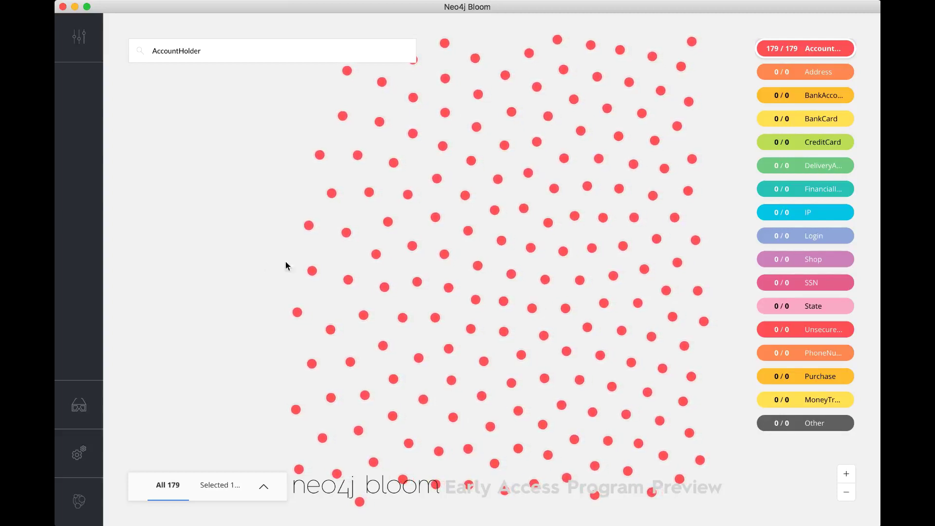
Step: Look at the actions available for the selected AccountHolder nodes, and clear the selection
click(443, 253)
right_click(444, 256)
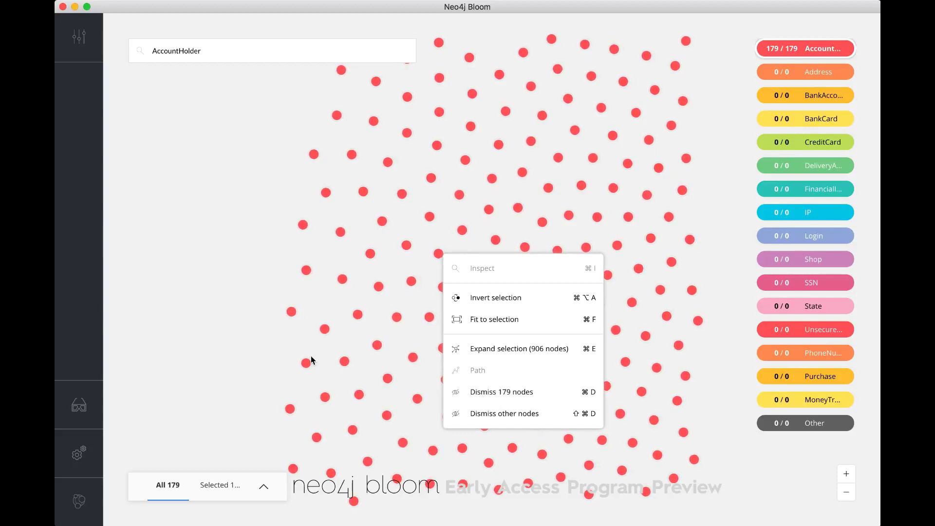
click(253, 329)
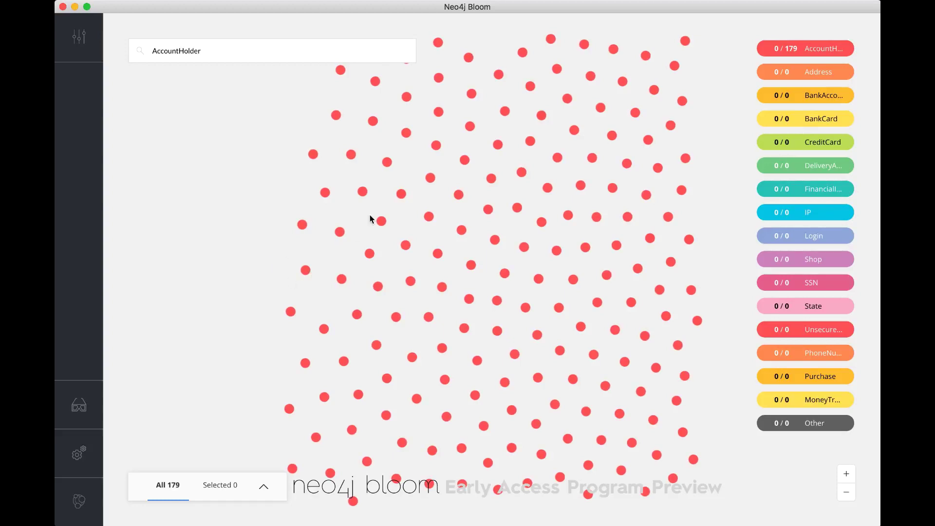
click(793, 47)
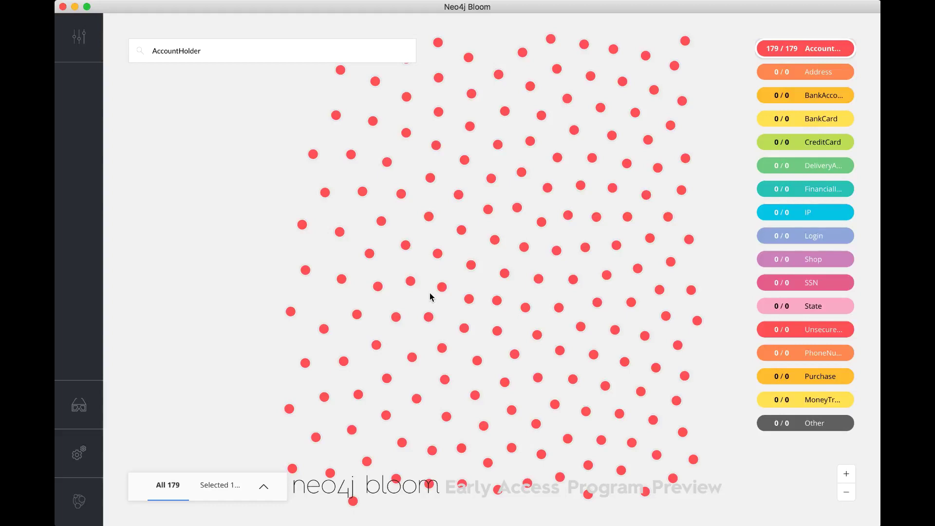
click(235, 273)
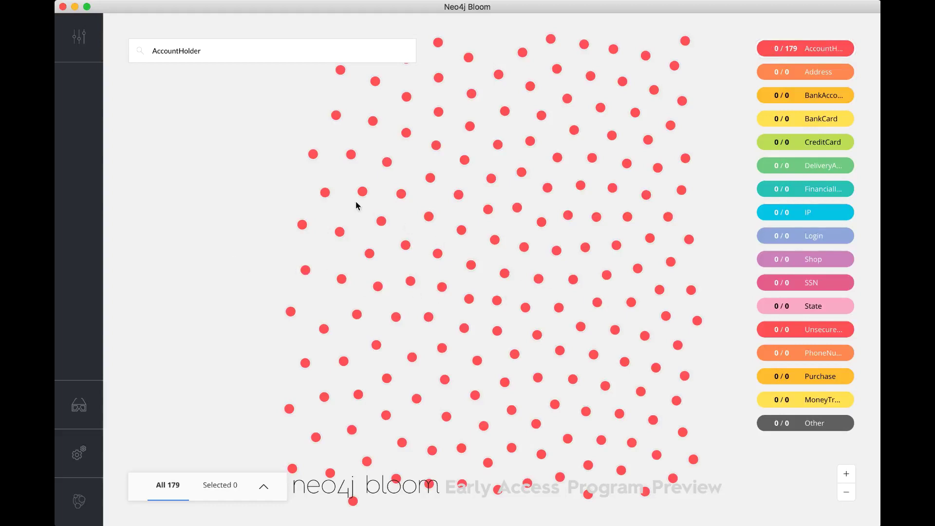
Step: Select three neighbouring AccountHolder nodes near the centre of the scene and expand the selection three times
click(494, 240)
click(471, 265)
scroll(468, 267, up, 10)
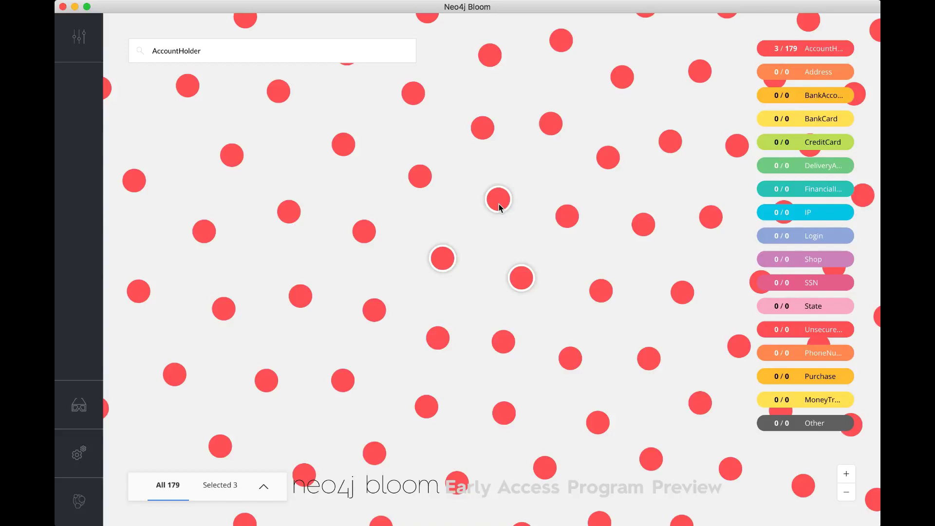
key(super+e)
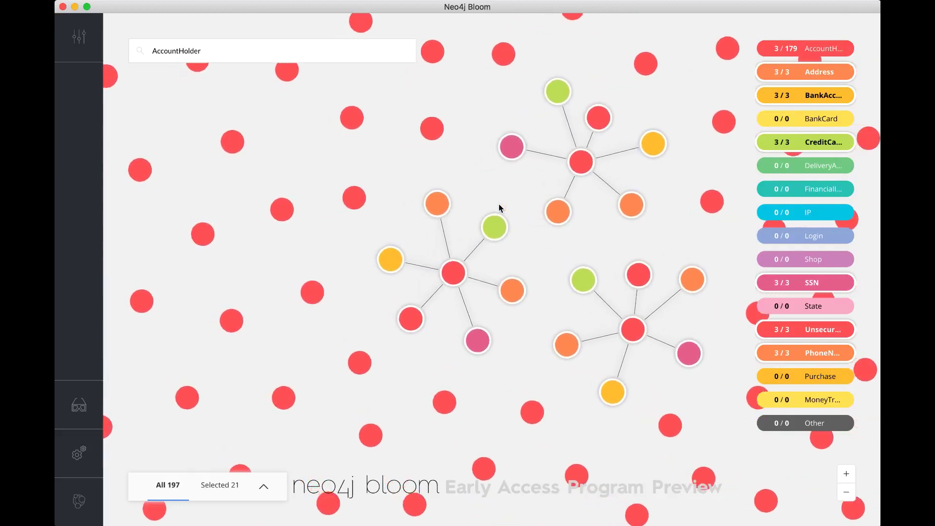
key(super+e)
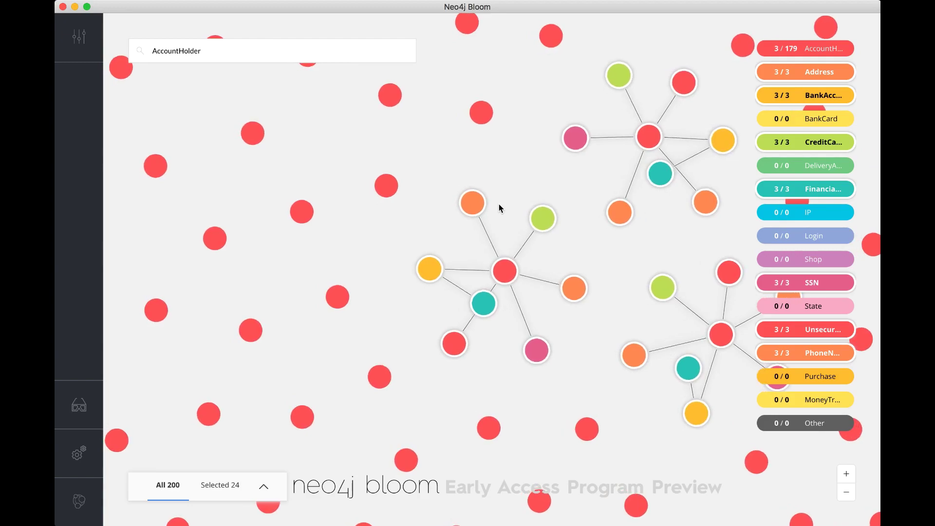
key(super+e)
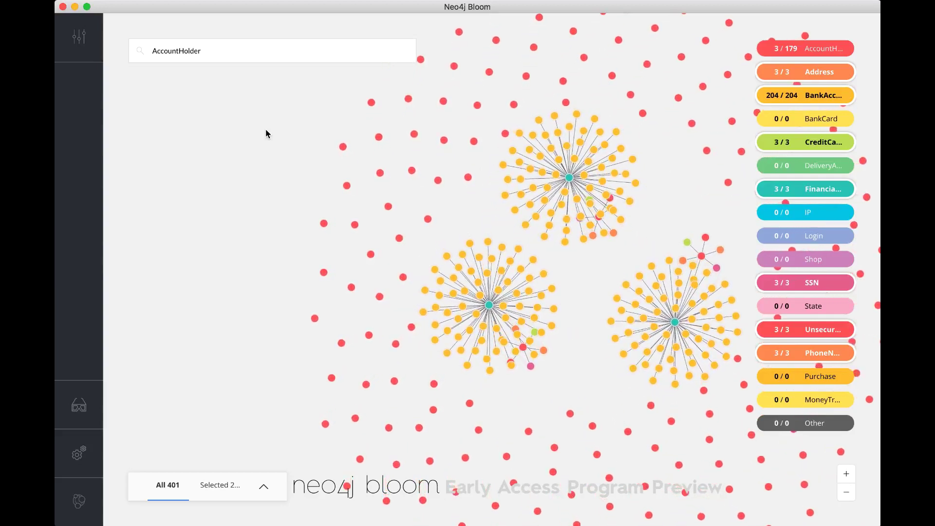
Step: Dismiss every node outside the expanded selection and clear the selection
key(super+shift+BackSpace)
click(172, 133)
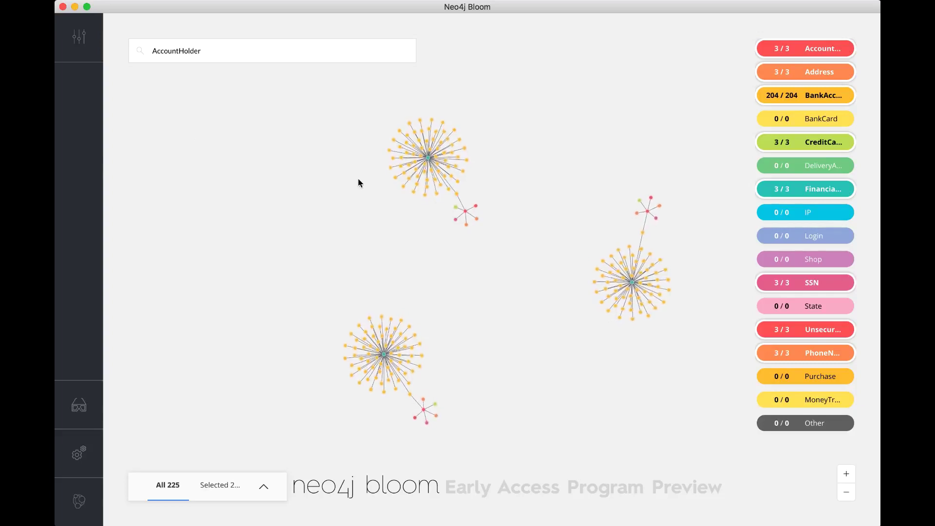
click(397, 291)
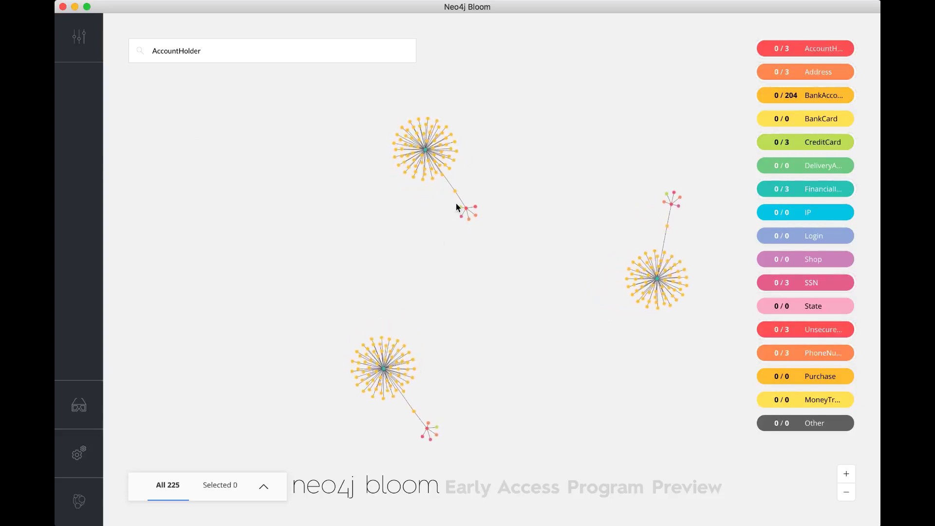
Step: Inspect the properties of the AccountHolder node attached to the uppermost bank account cluster
scroll(469, 209, up, 5)
drag(438, 152, 485, 378)
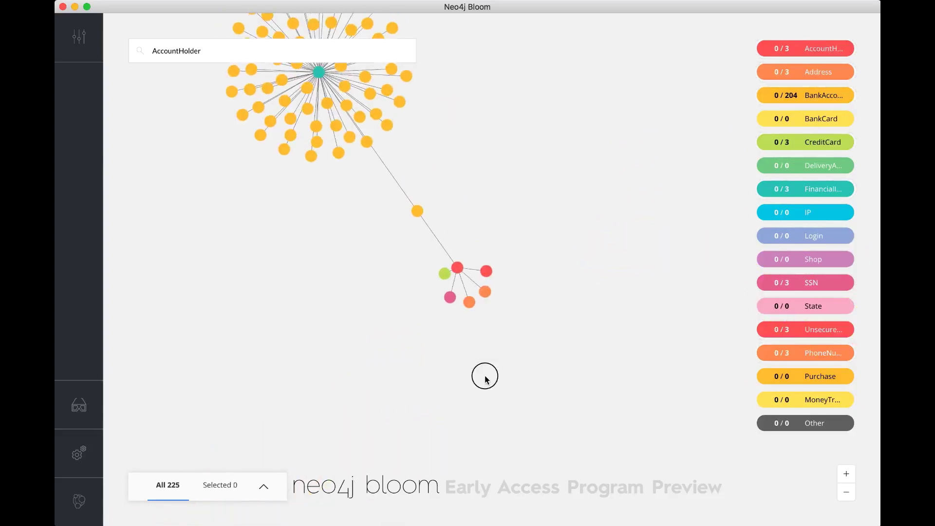
scroll(474, 344, up, 3)
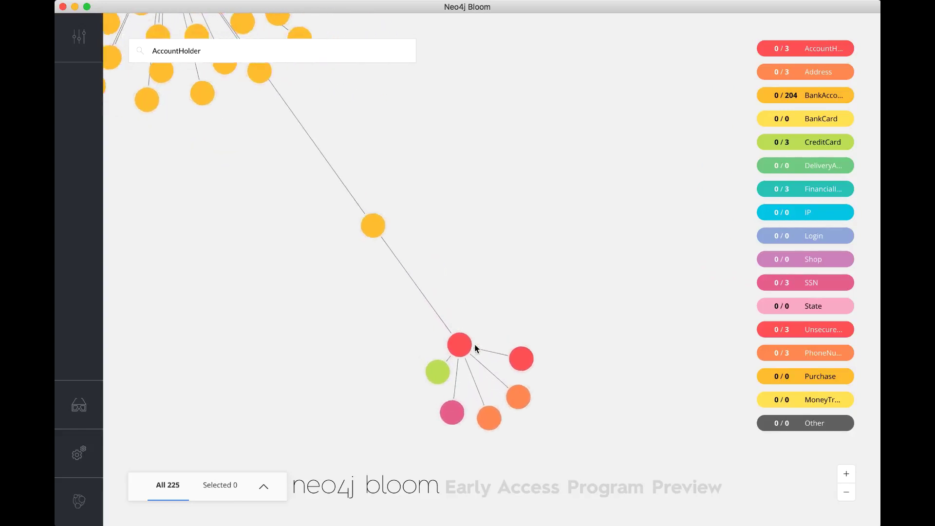
scroll(475, 343, up, 5)
drag(418, 184, 424, 127)
drag(459, 190, 309, 89)
drag(403, 154, 358, 128)
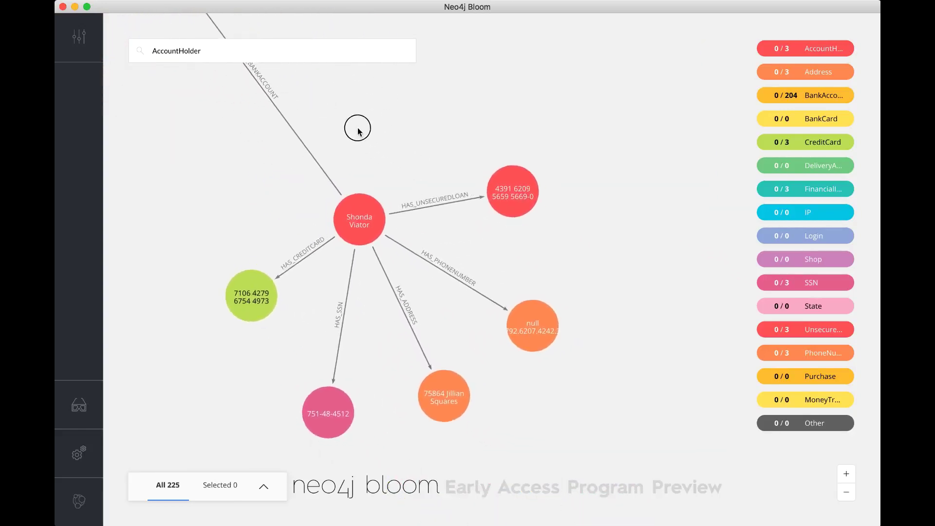
click(352, 207)
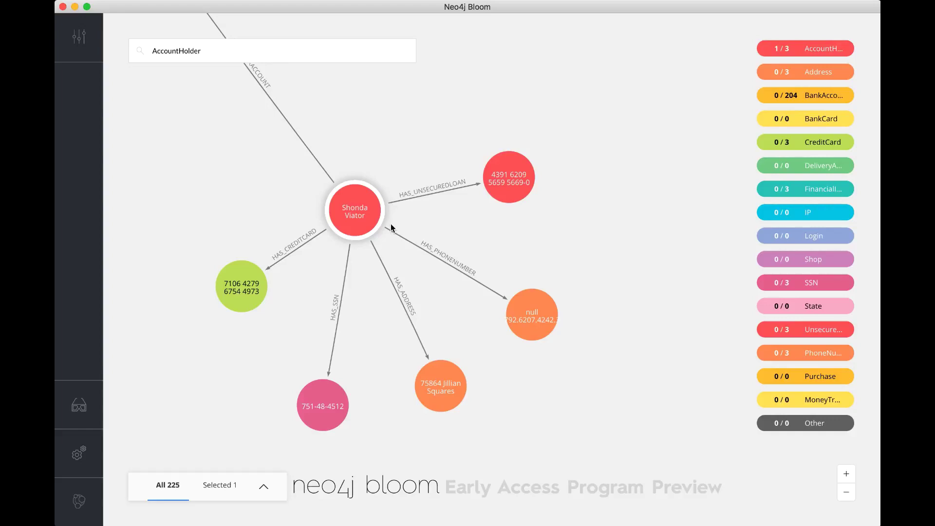
right_click(360, 214)
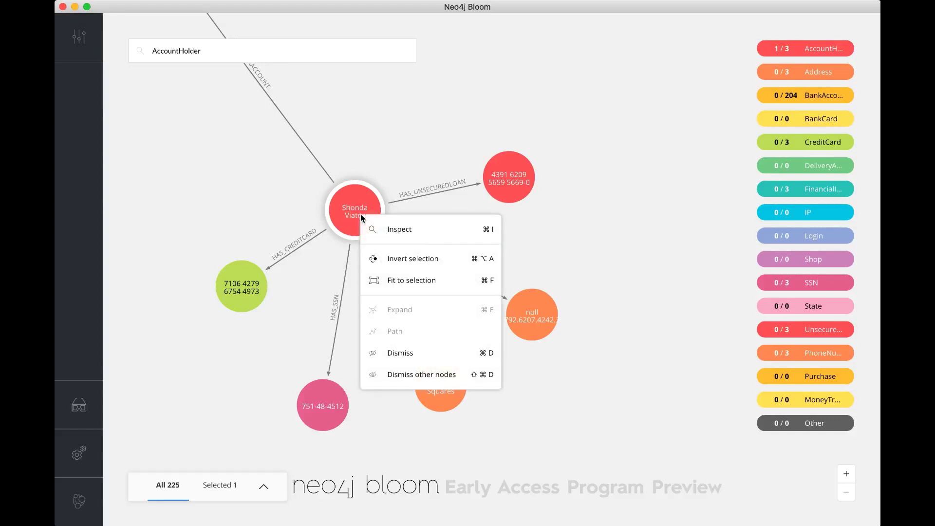
click(384, 230)
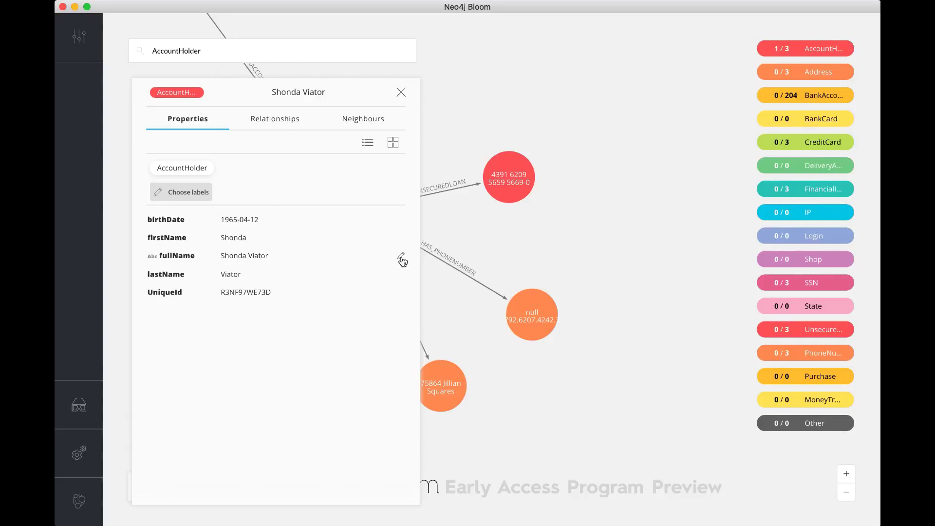
Step: Append the letter "a" to the inspected account holder's fullName and lastName properties, and clear the node selection
click(401, 258)
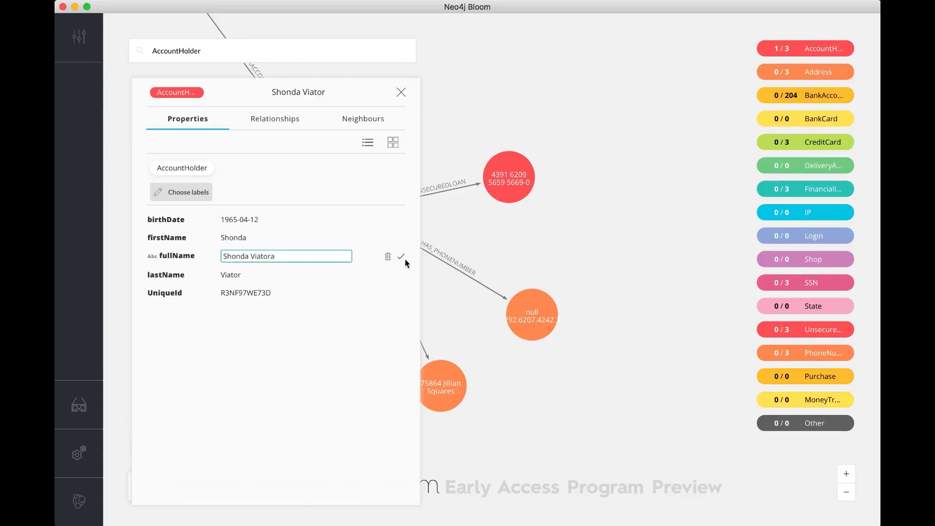
click(403, 258)
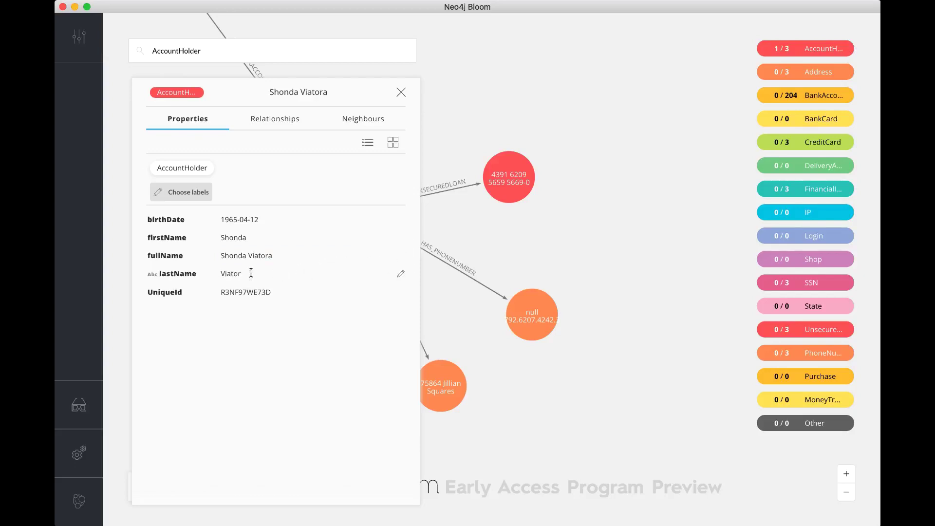
click(401, 276)
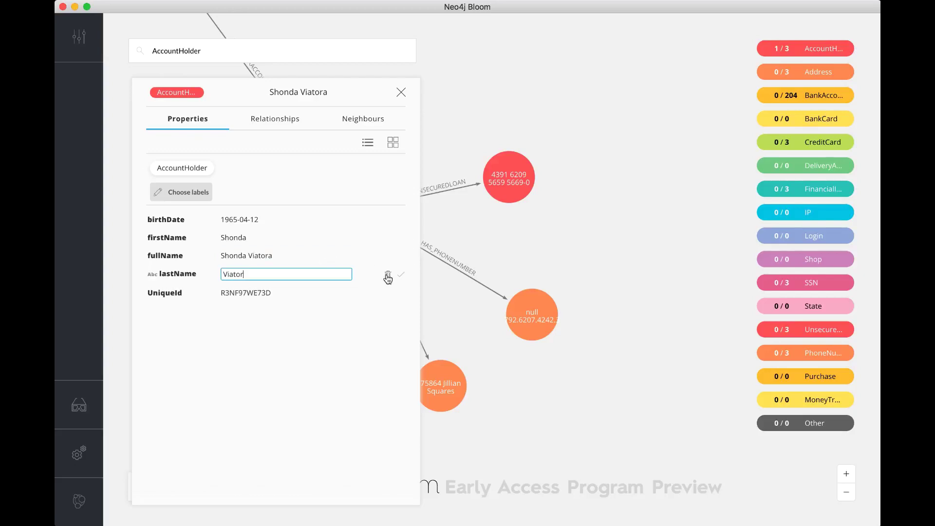
text(a)
click(402, 277)
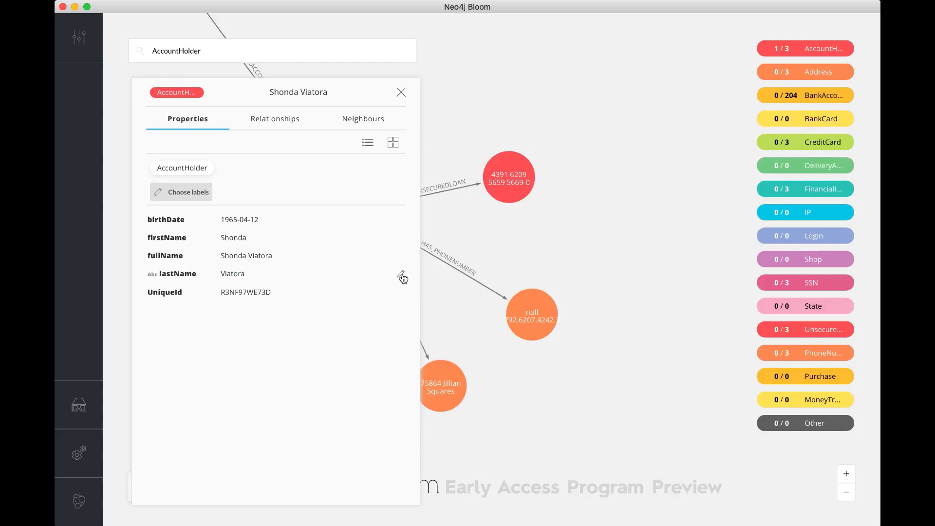
click(401, 93)
drag(351, 210, 356, 253)
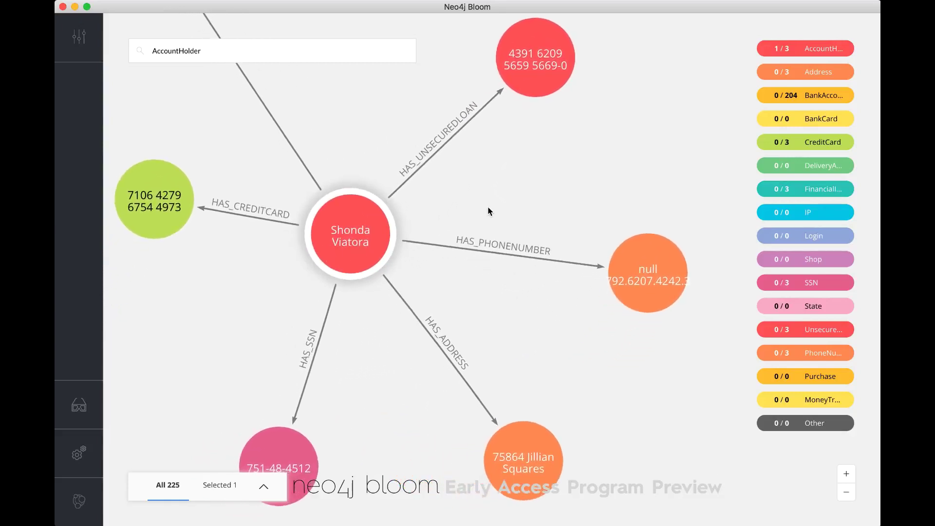
click(490, 185)
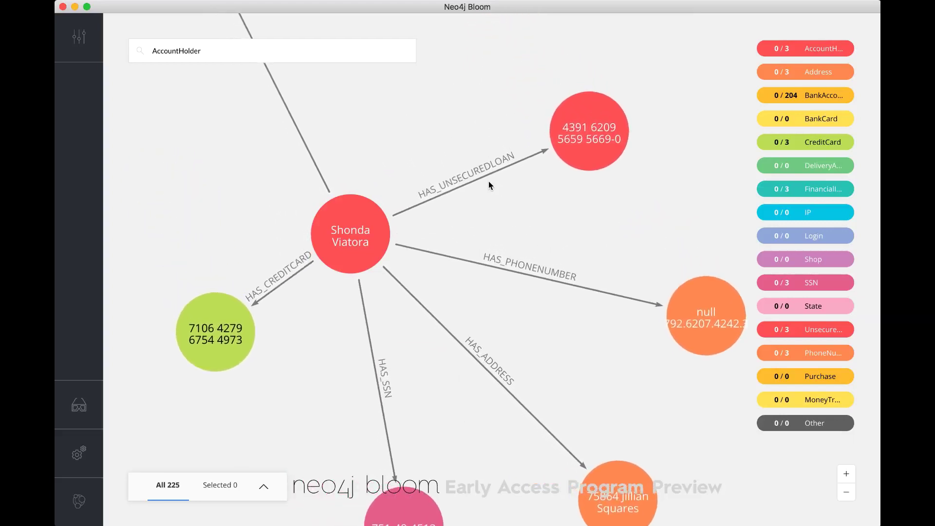
Step: Search for "AccountHolder with firstName" followed by the person's first name, and expand the found node
click(214, 47)
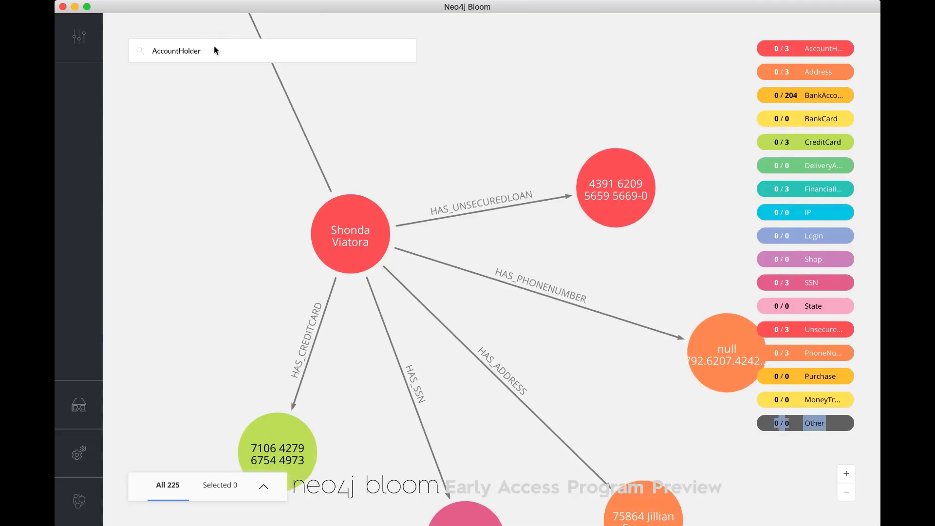
click(212, 47)
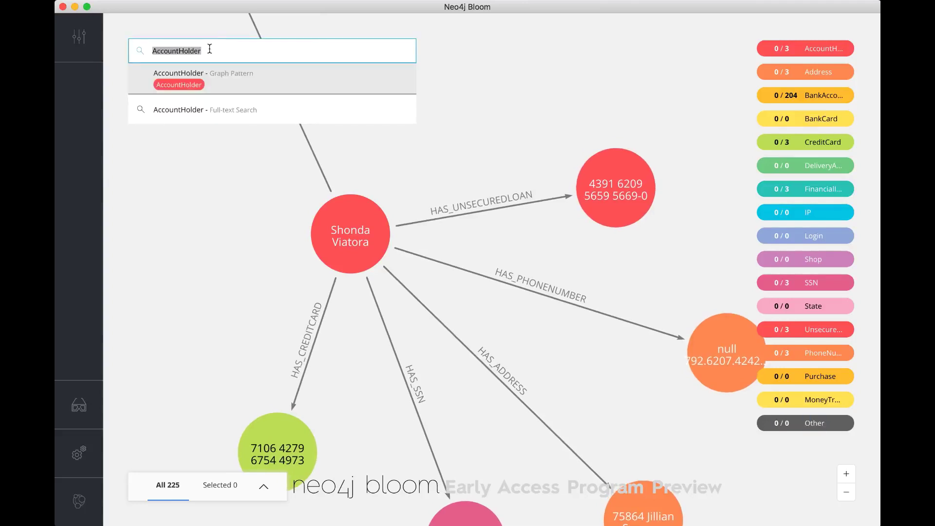
key(Right)
text(wit)
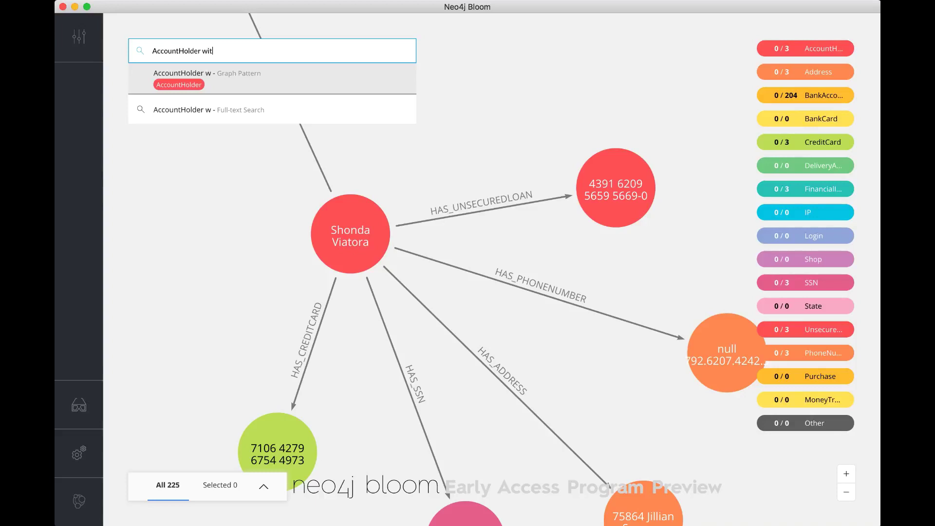
text(hn)
key(BackSpace)
text(first)
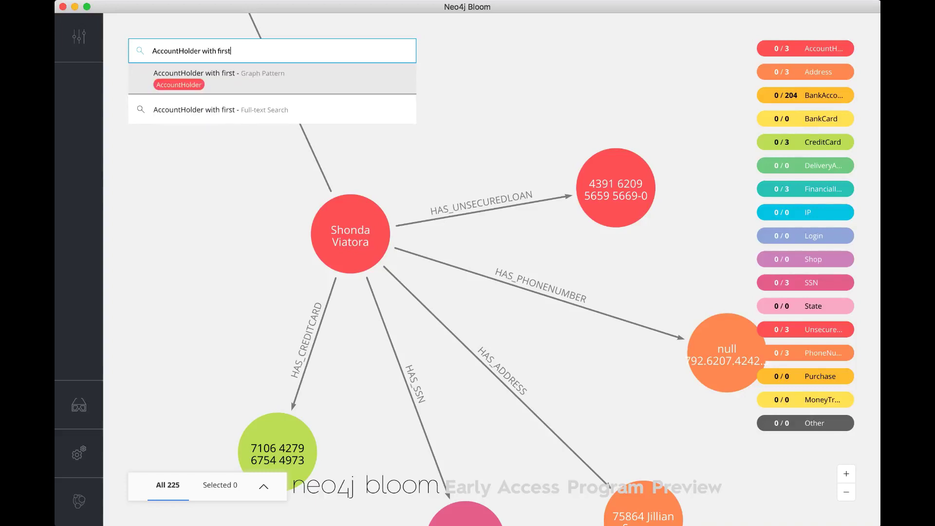
text(Name Dirk)
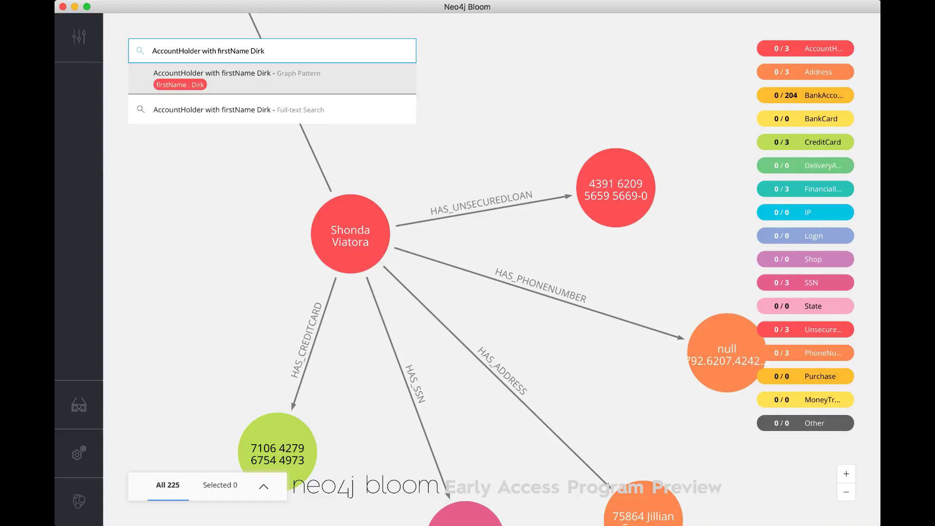
key(Return)
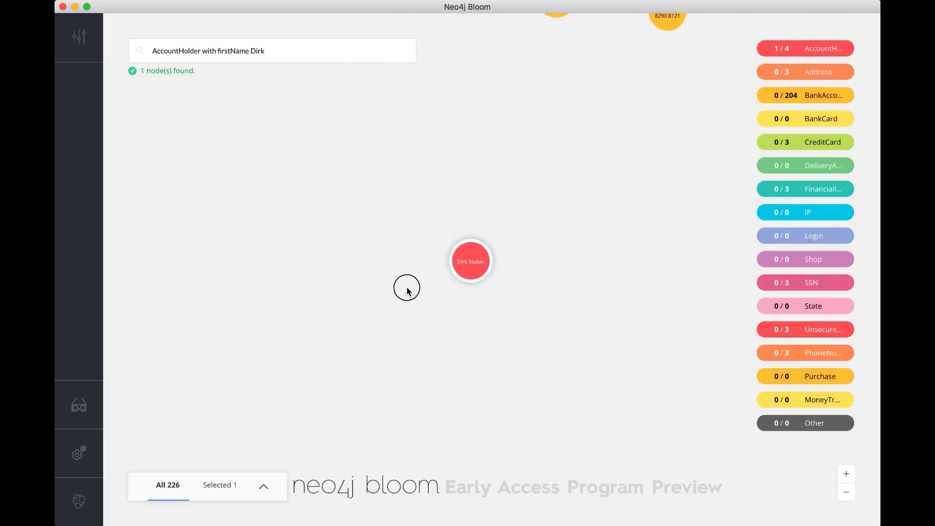
key(super+e)
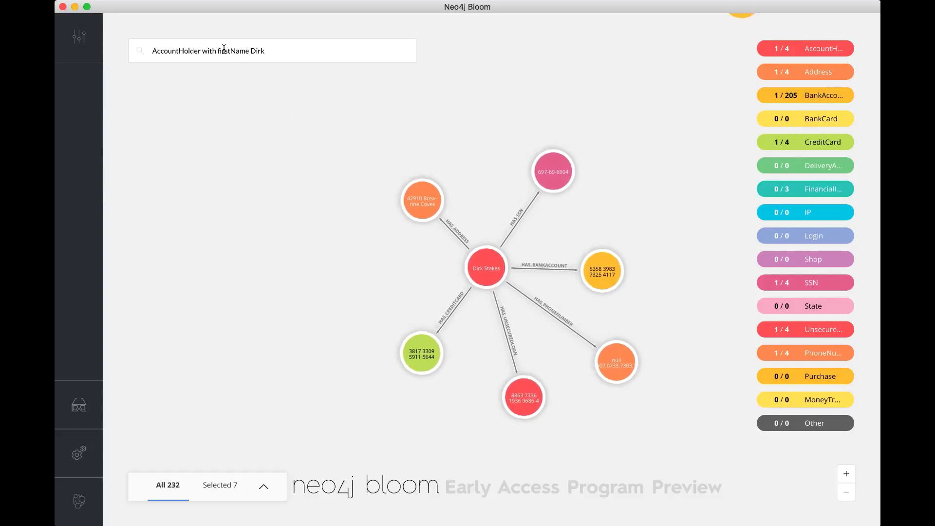
Step: Shorten the search to "AccountHolder" and run it as a graph pattern to load all AccountHolder nodes
click(204, 52)
drag(202, 52, 266, 51)
key(BackSpace)
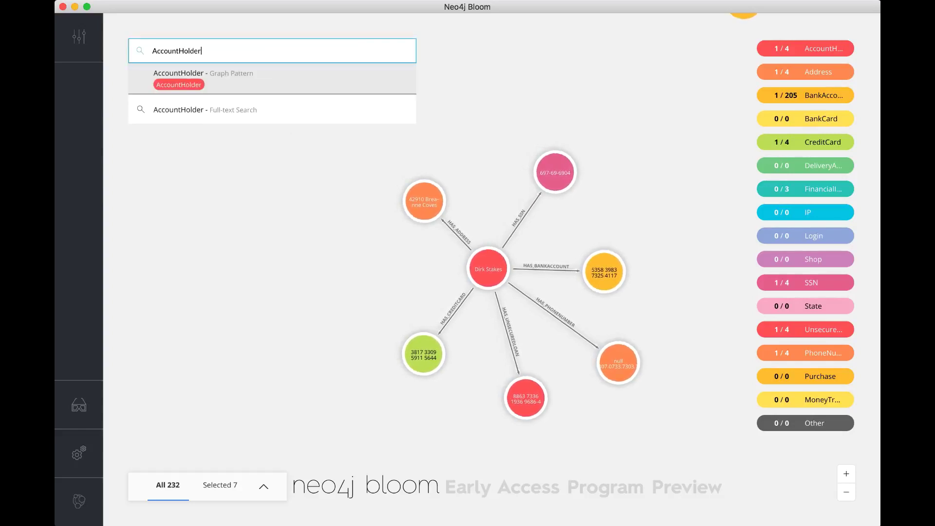
key(Return)
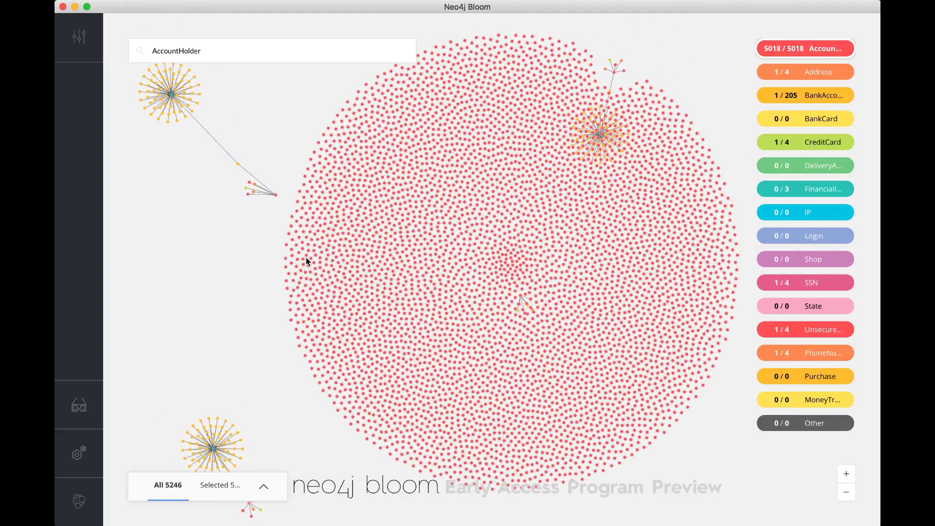
Step: Give the AccountHolder category in the perspective the plain head icon from an icon search for "person"
click(81, 50)
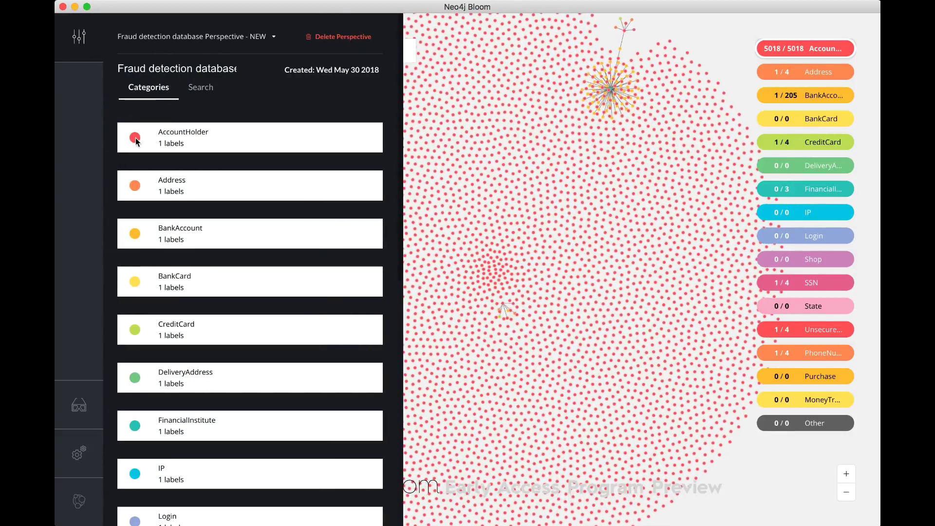
click(137, 141)
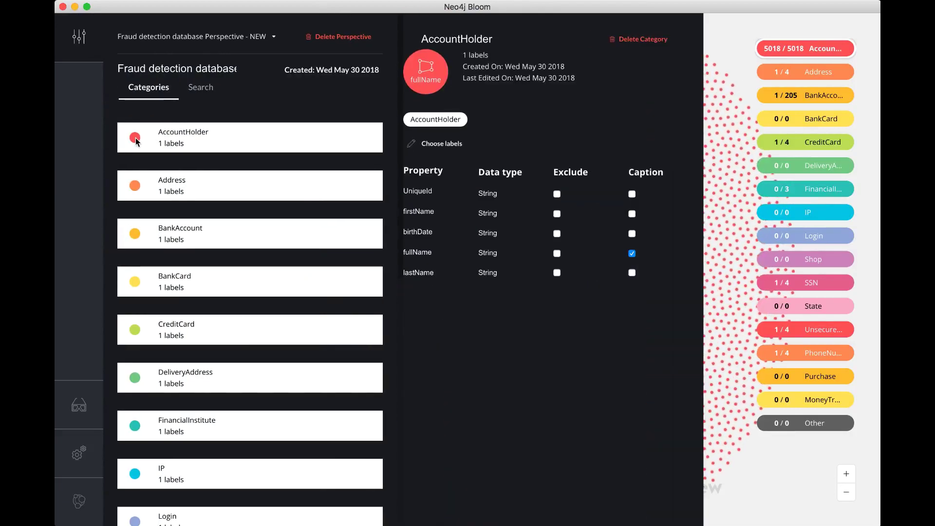
click(427, 72)
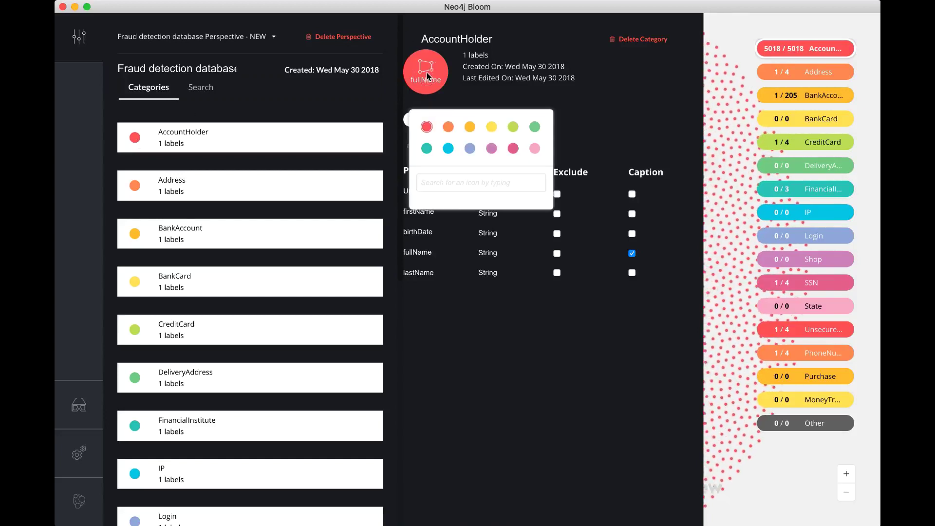
click(436, 187)
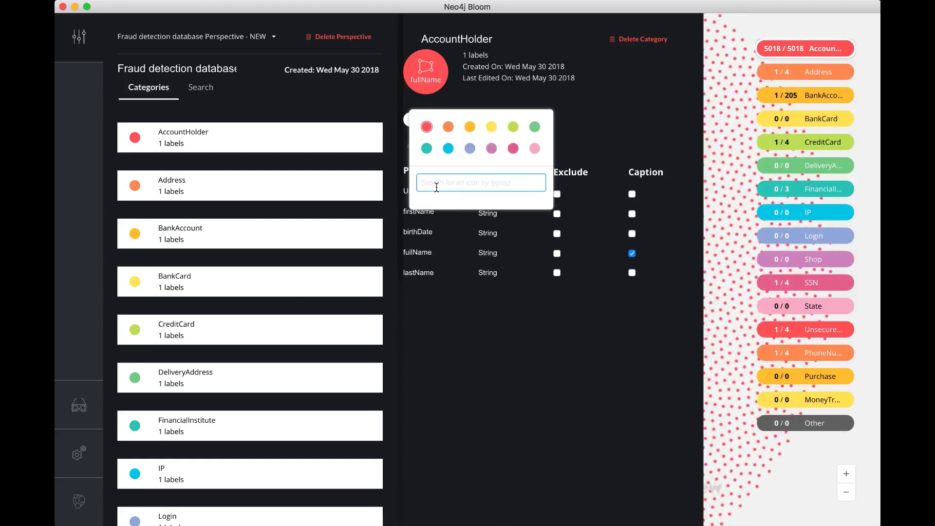
text(person)
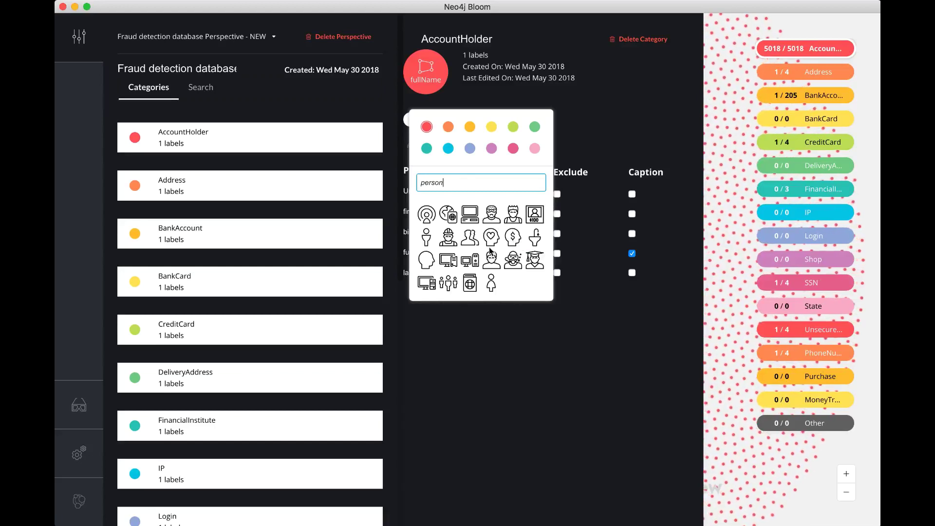
click(430, 261)
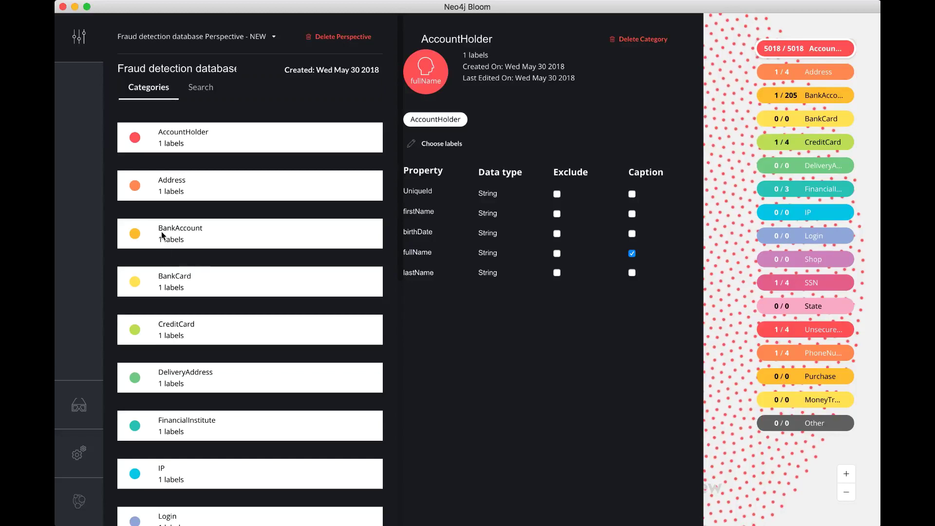
Step: Give the BankAccount category the stacked banknotes icon from an icon search for "bank"
click(136, 239)
click(433, 65)
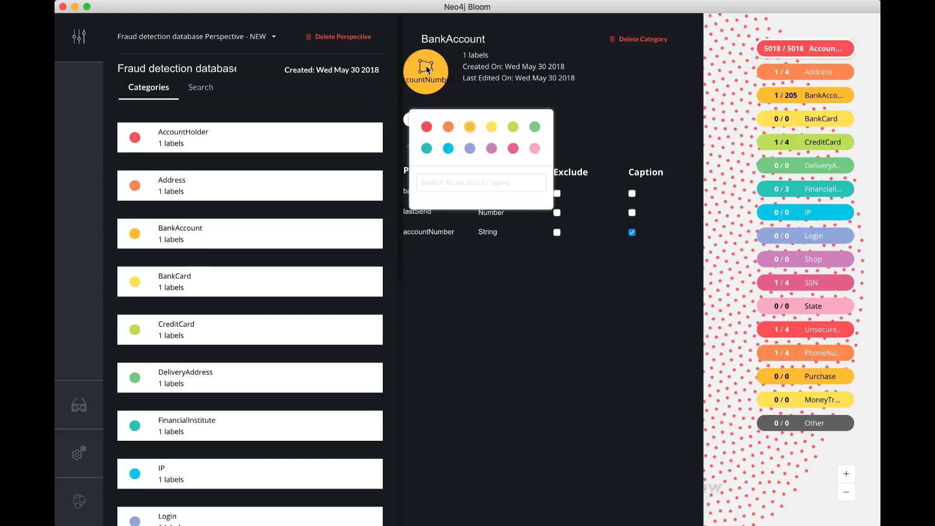
click(441, 183)
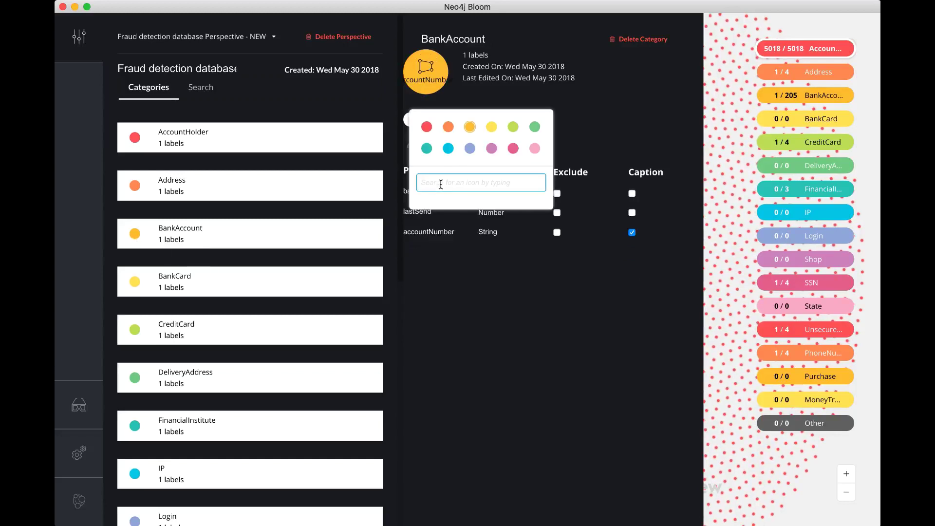
text(bank)
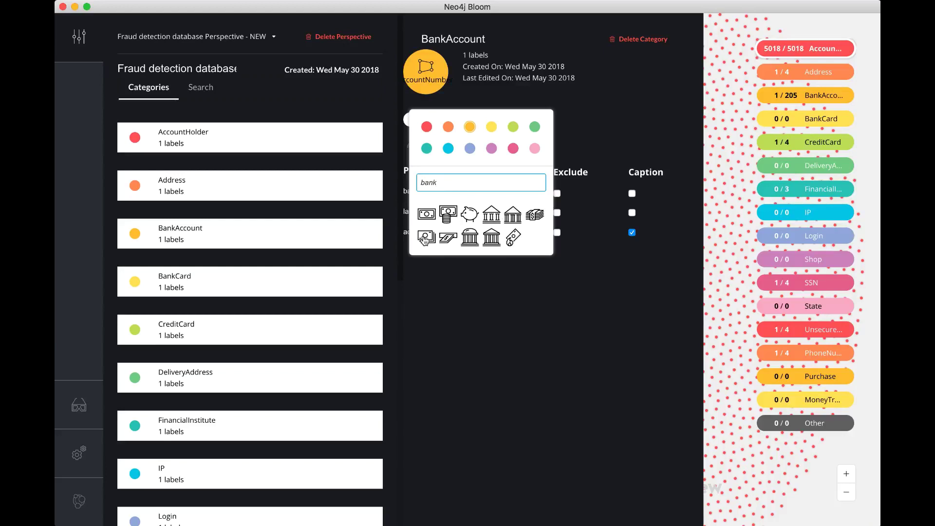
click(427, 214)
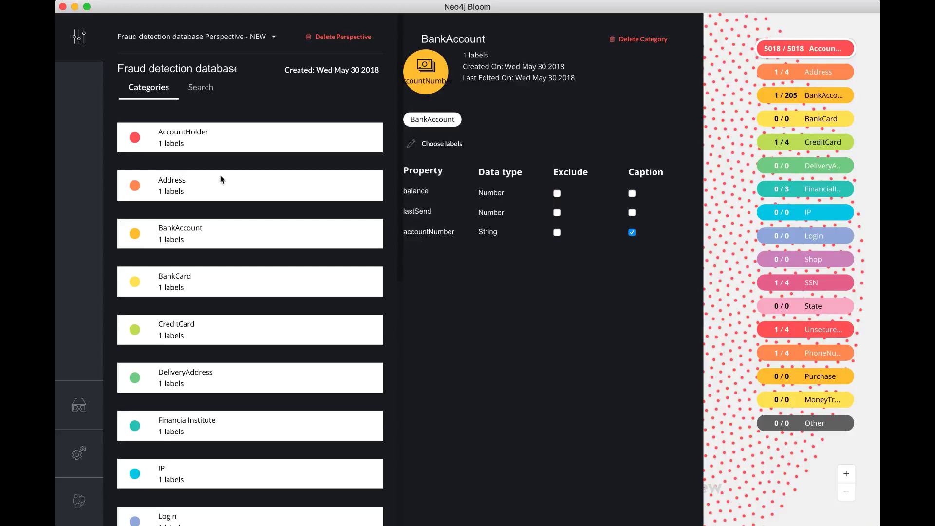
Step: Give the BankCard category the plain payment card icon from an icon search for "card"
click(135, 281)
click(427, 68)
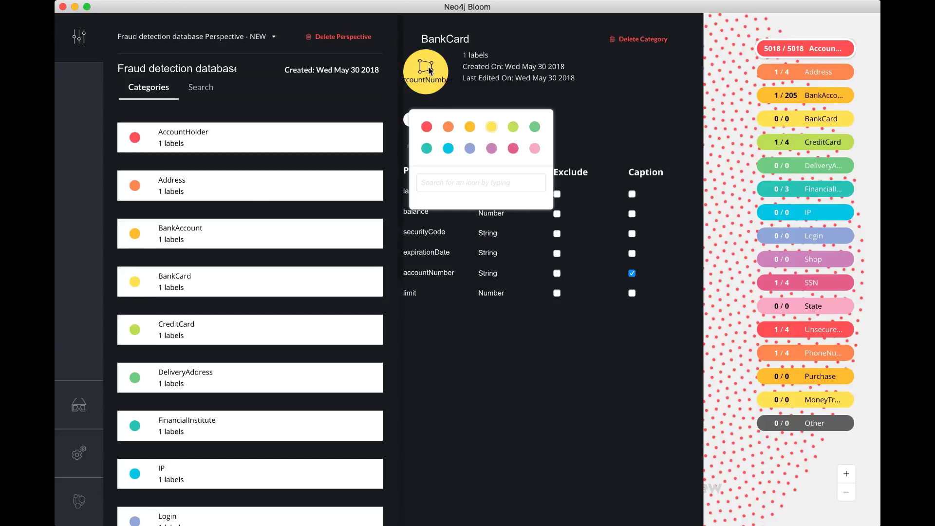
click(442, 183)
text(card)
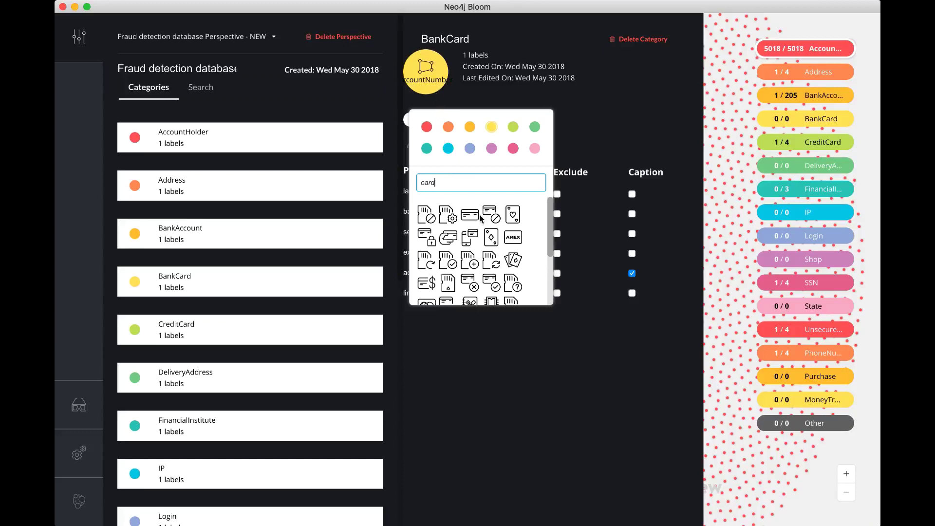
click(477, 219)
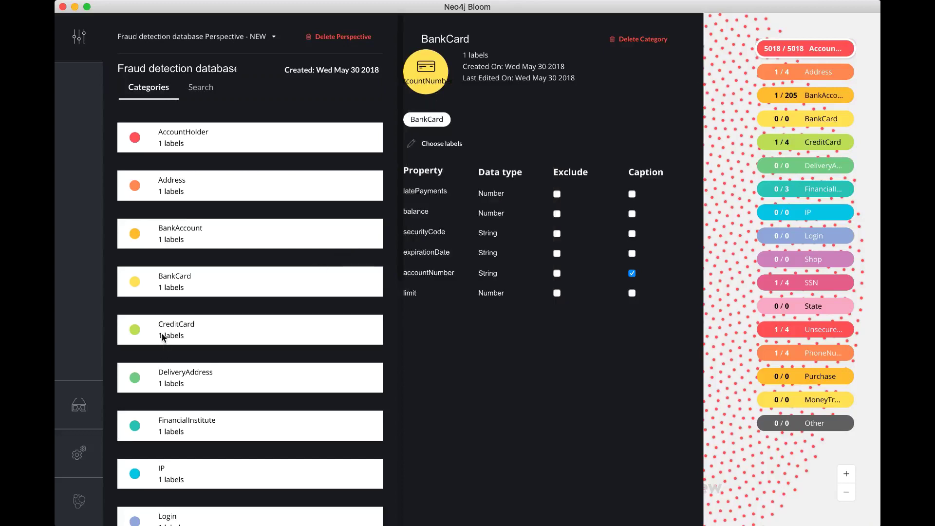
Step: Give the CreditCard category the AMEX icon from an icon search for "card"
click(137, 329)
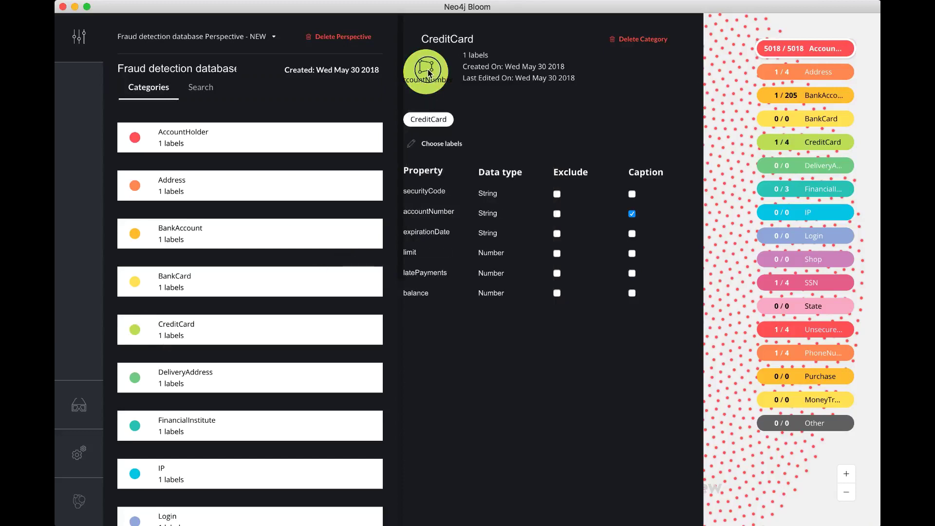
click(427, 72)
click(442, 181)
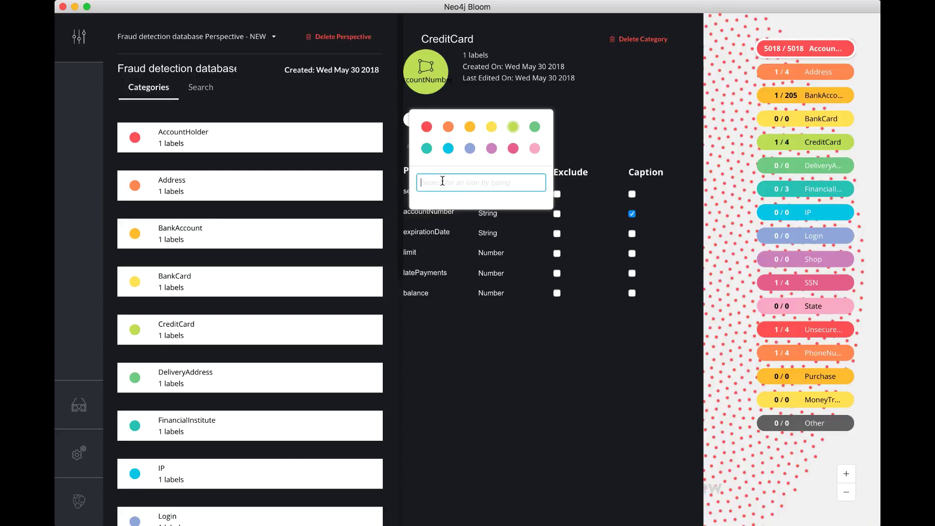
text(card)
click(514, 236)
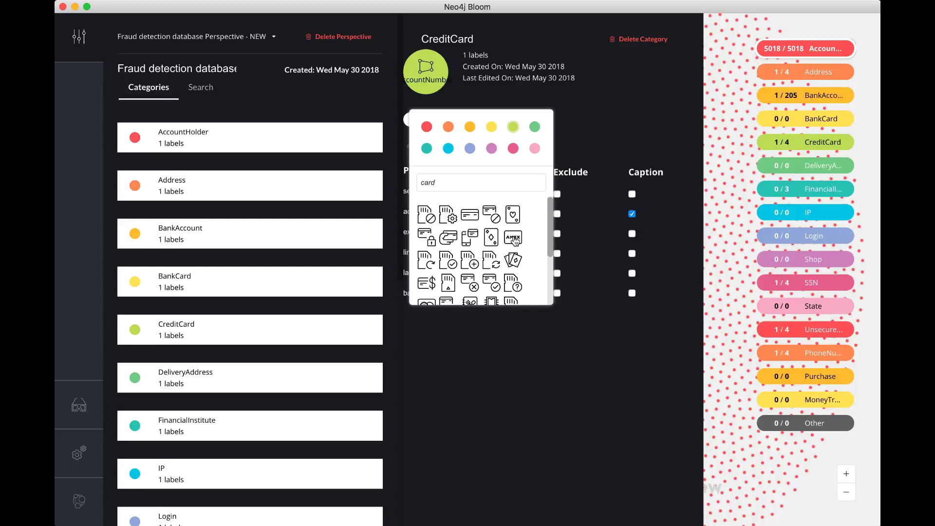
Step: Give the SSN category a padlock icon from an icon search for "security"
scroll(201, 378, down, 5)
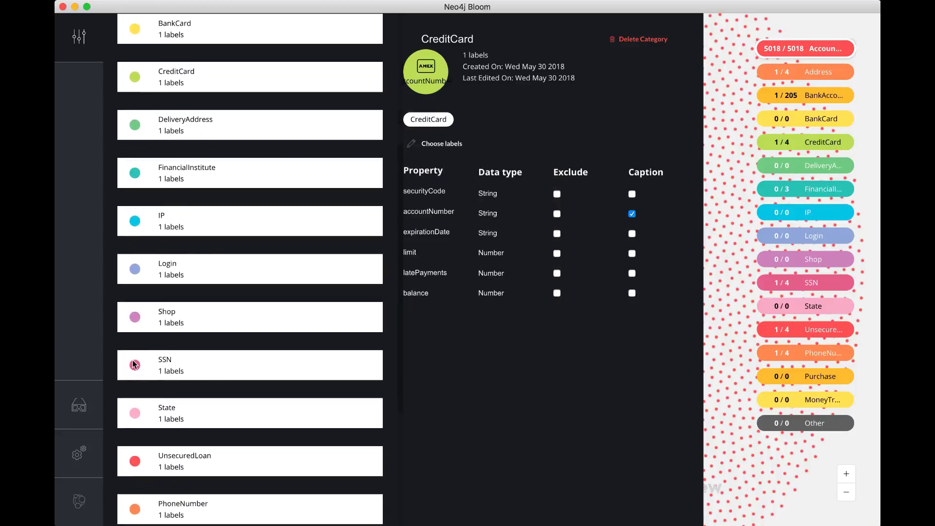
click(139, 370)
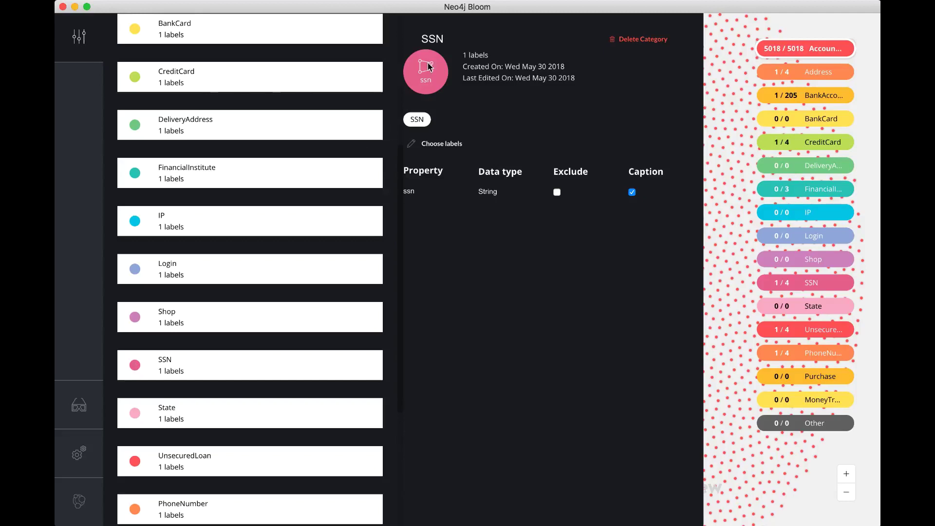
click(426, 70)
click(434, 182)
text(security)
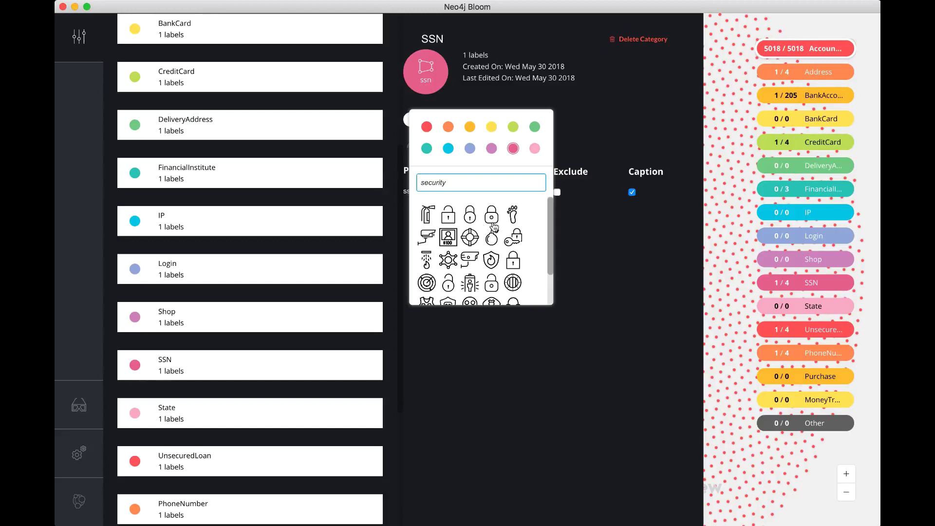
click(493, 221)
scroll(263, 306, down, 4)
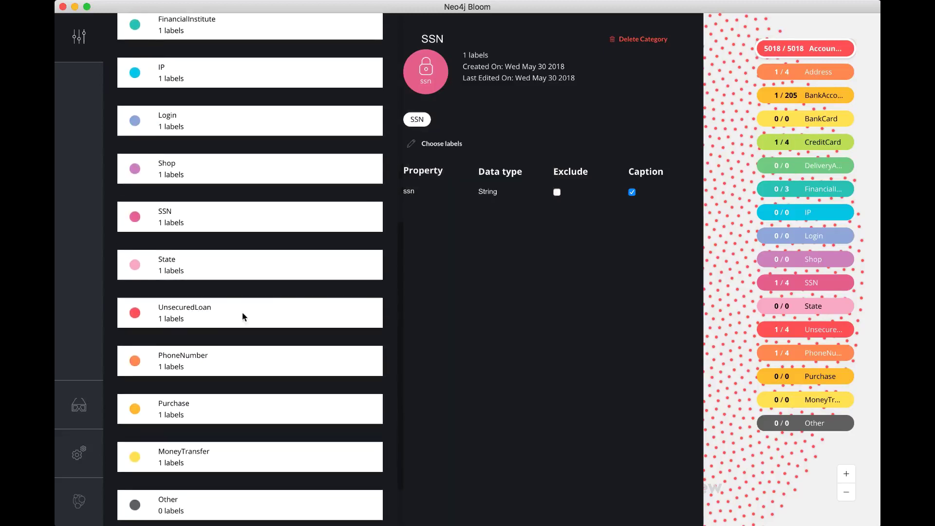
Step: Give the PhoneNumber category the desk telephone icon from an icon search for "phone" and close the perspective settings
click(135, 361)
click(425, 72)
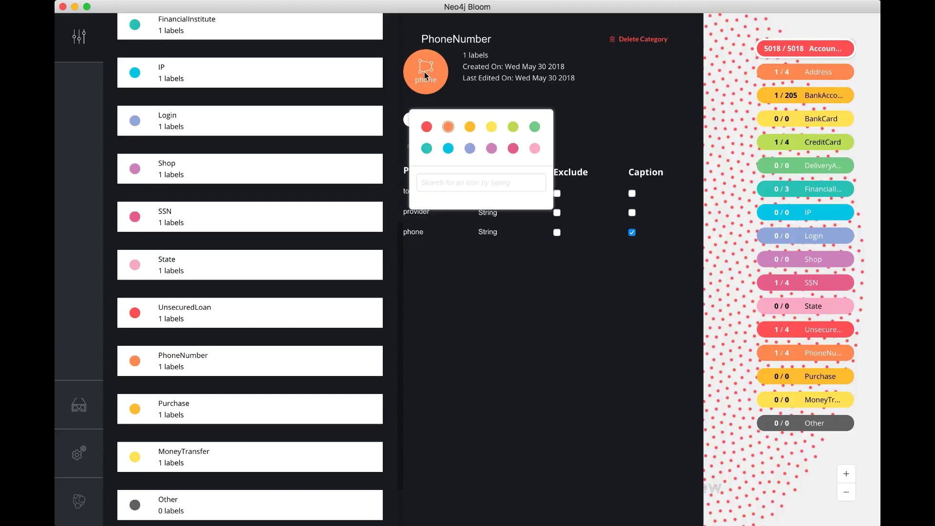
click(442, 187)
text(phone)
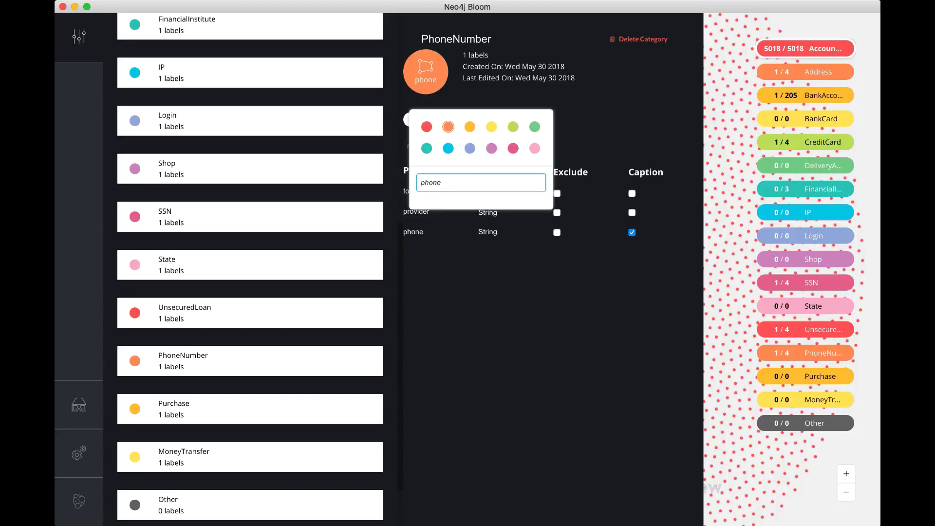
click(453, 240)
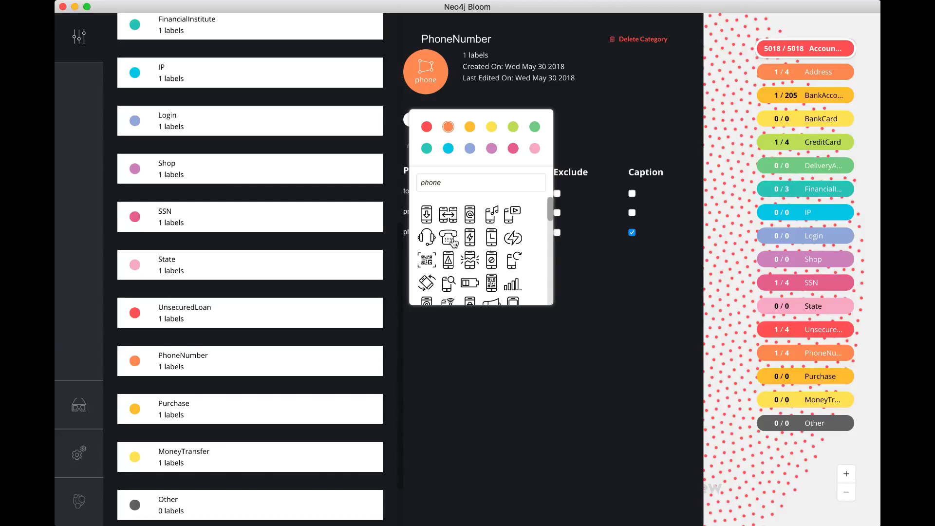
click(448, 238)
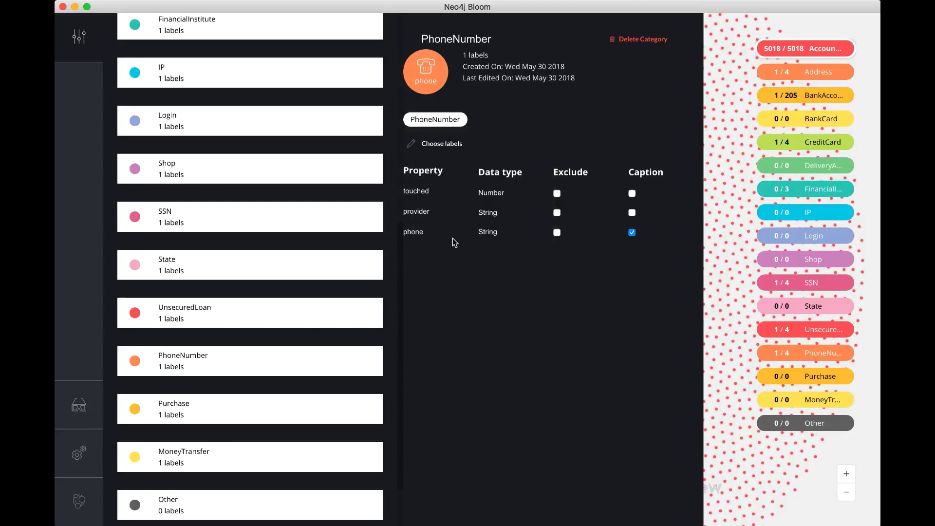
click(73, 41)
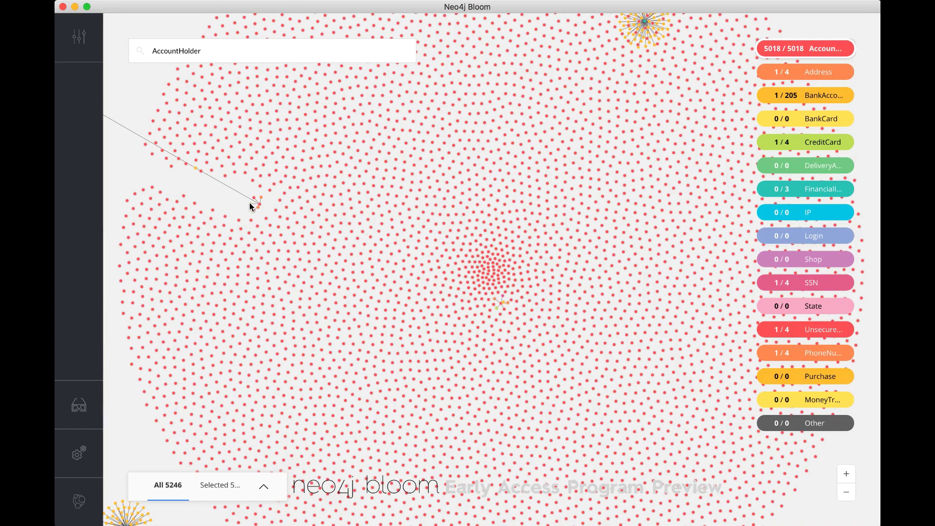
Step: Examine the new category icons on the expanded account holder node and its connected credit card, phone, SSN, loan and address nodes
scroll(249, 202, up, 5)
drag(248, 203, 633, 274)
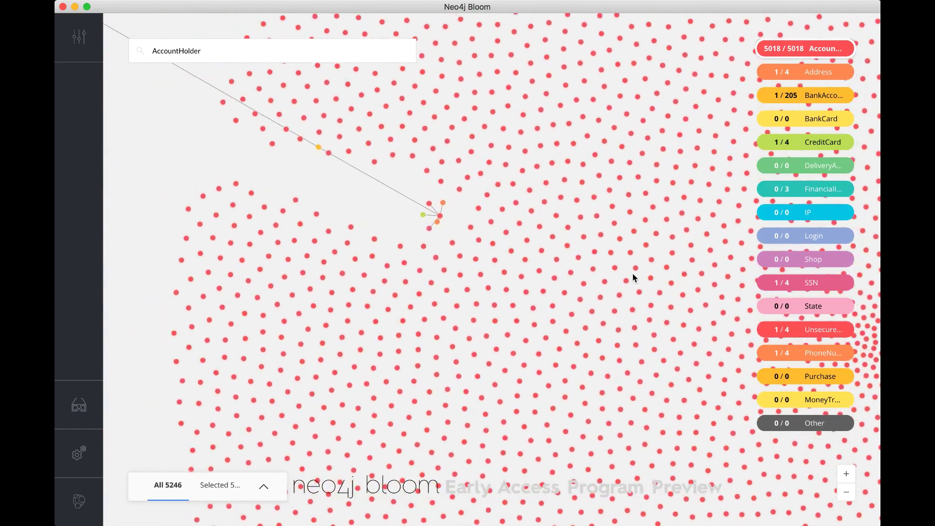
scroll(435, 219, up, 4)
drag(367, 179, 438, 264)
scroll(439, 266, up, 5)
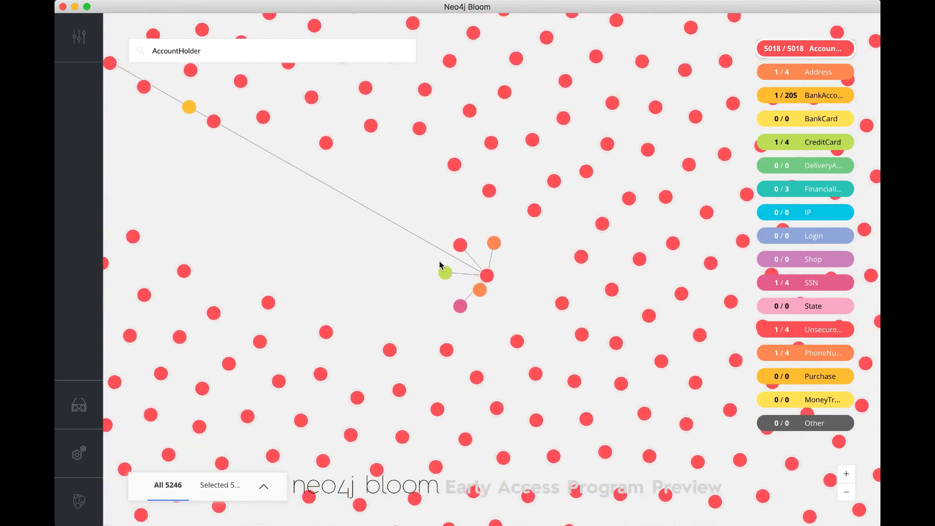
scroll(440, 265, up, 5)
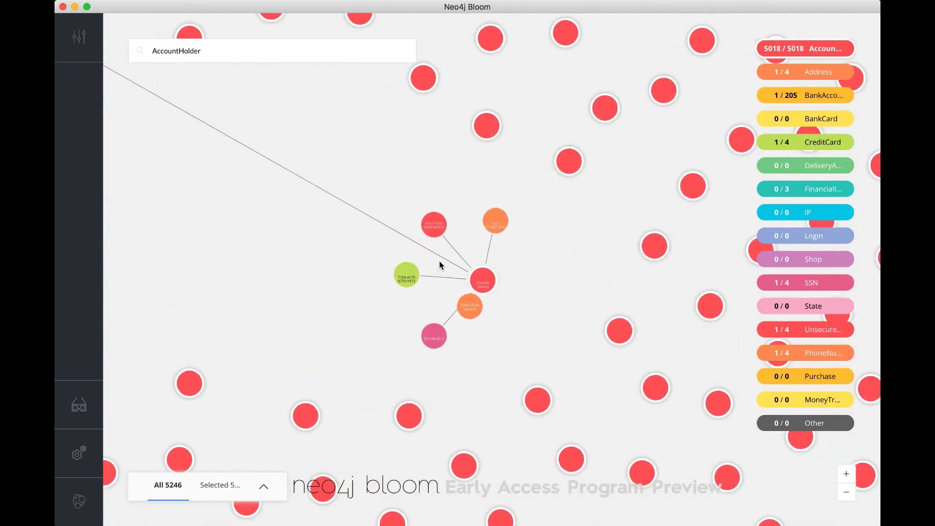
scroll(440, 266, up, 3)
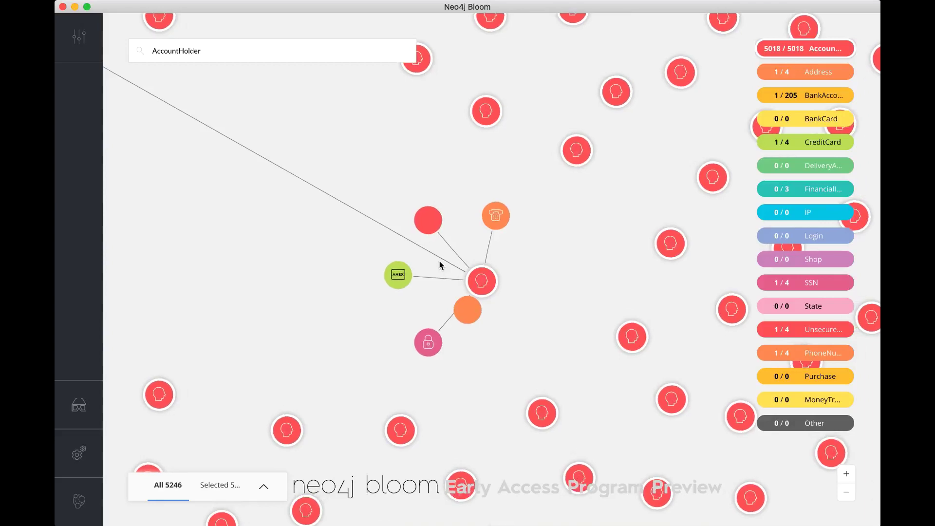
scroll(440, 266, up, 2)
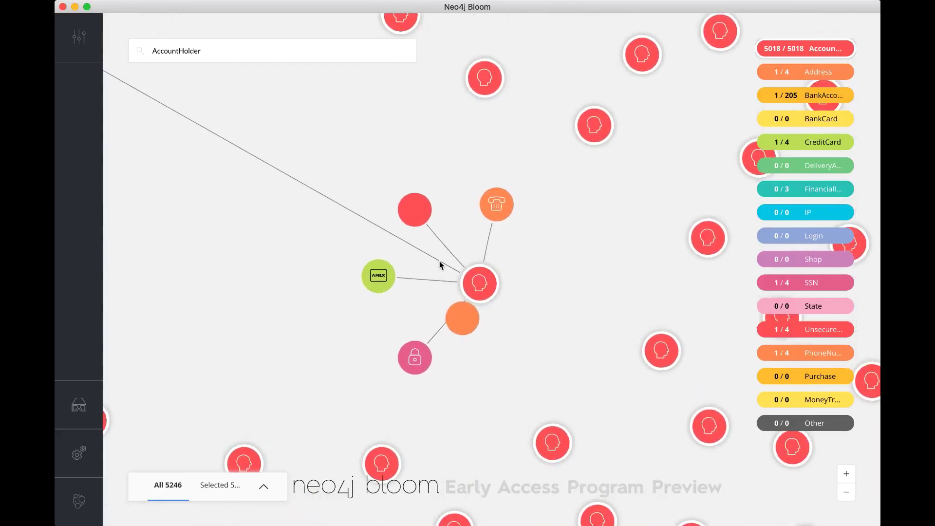
scroll(439, 265, up, 4)
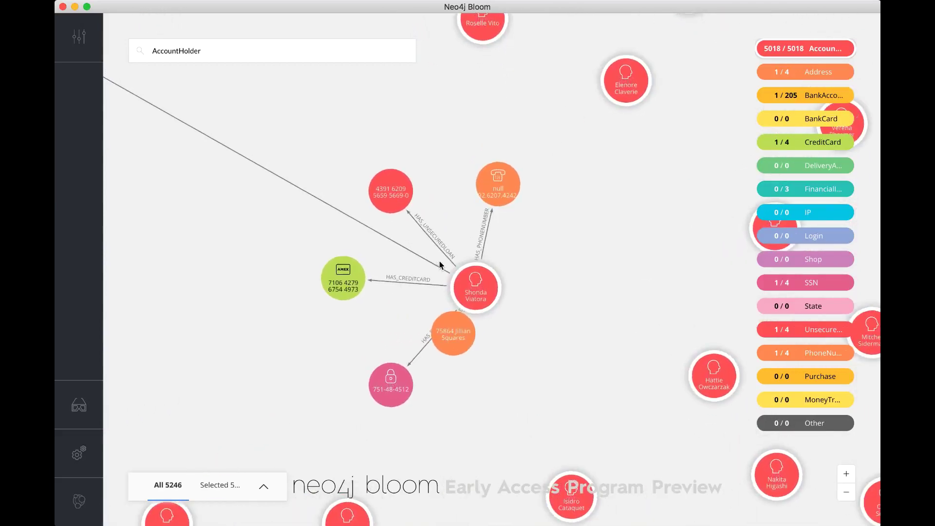
scroll(440, 265, up, 4)
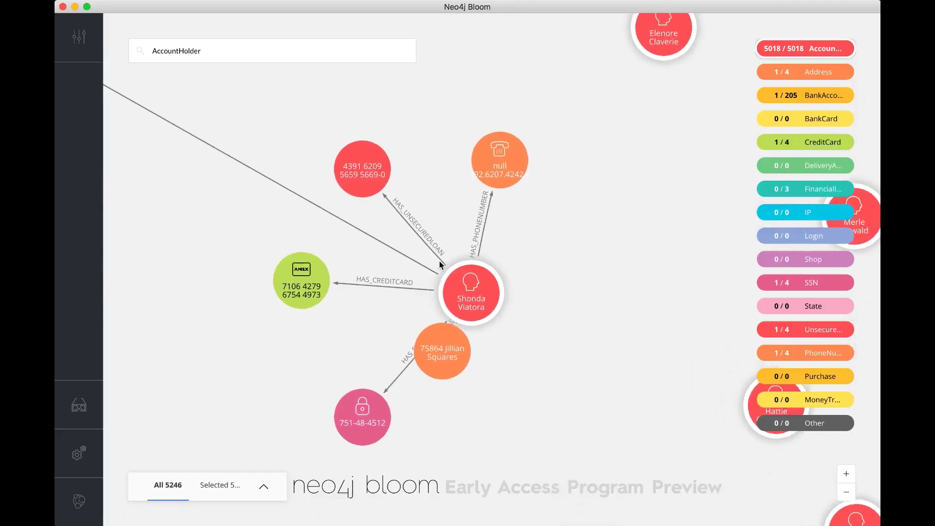
scroll(440, 266, down, 5)
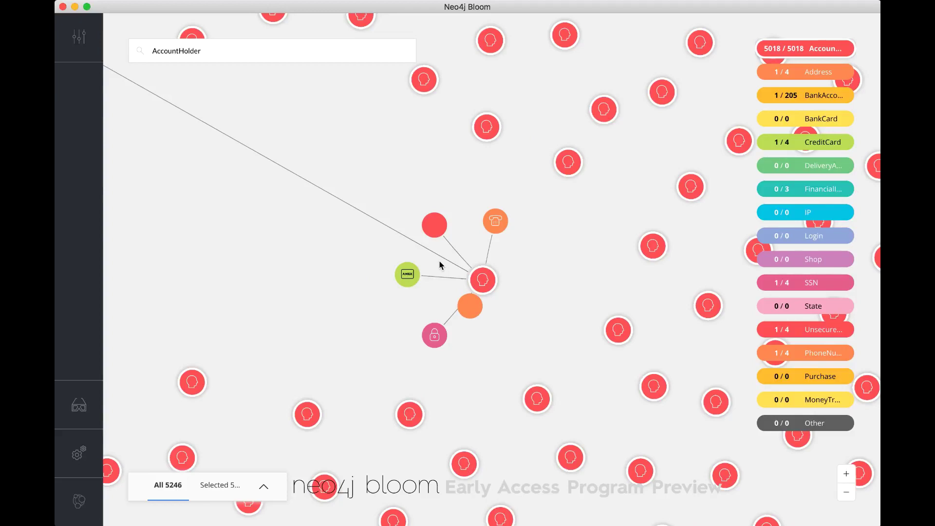
scroll(440, 265, down, 5)
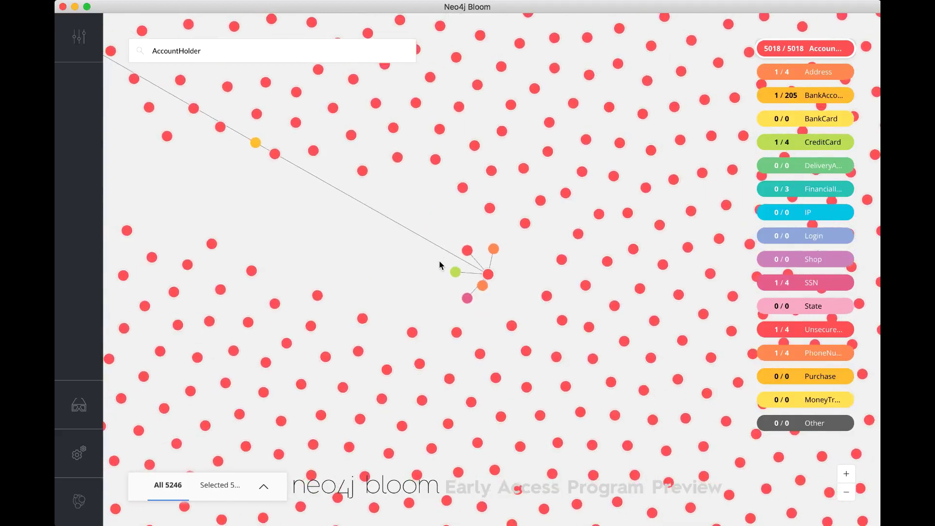
scroll(440, 265, down, 2)
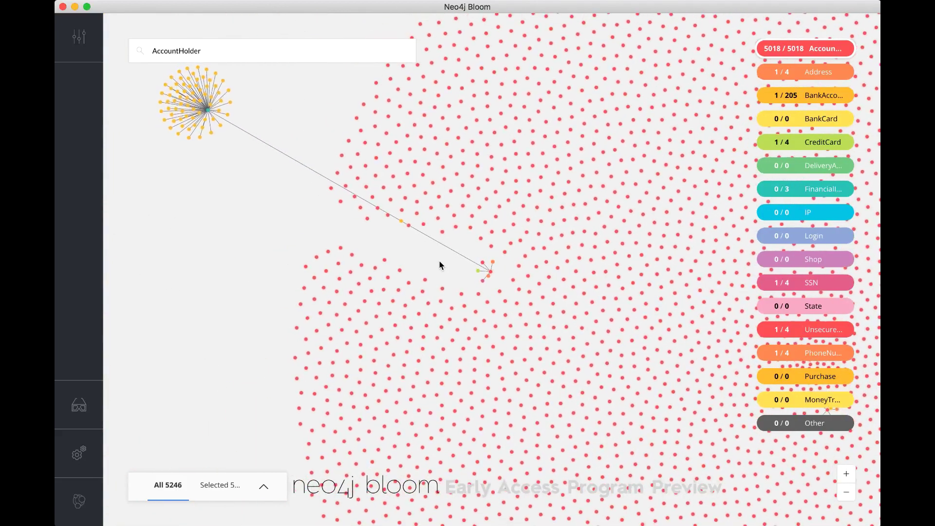
Step: Deselect all nodes and empty the graph with the Clear Scene action
click(189, 217)
click(204, 54)
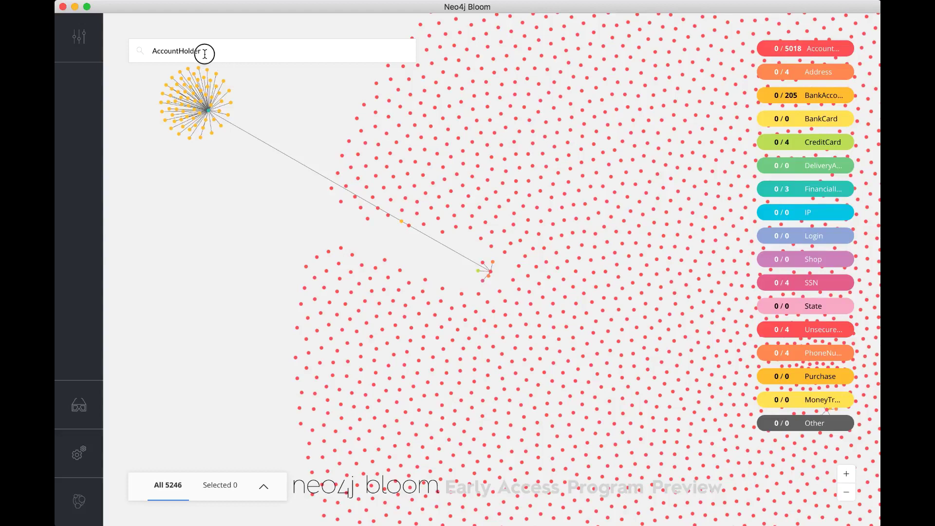
double_click(204, 54)
text(clear)
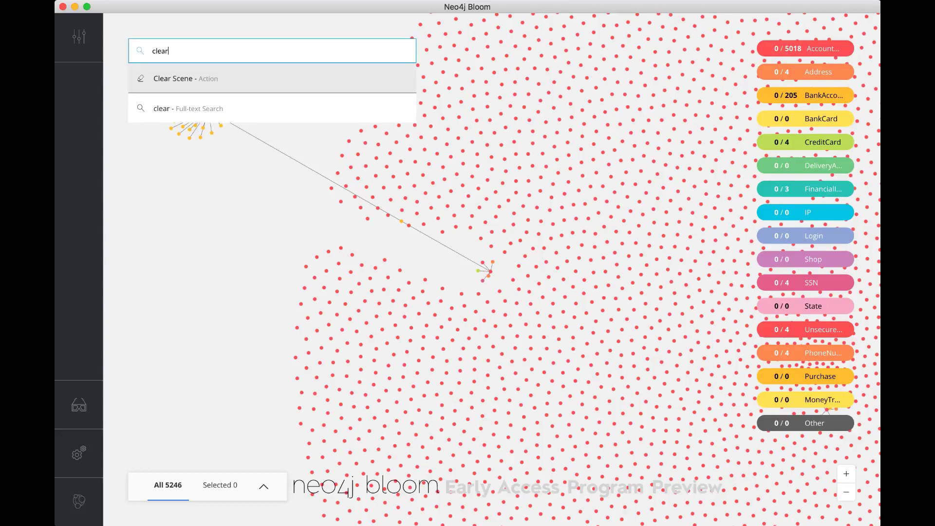
key(Return)
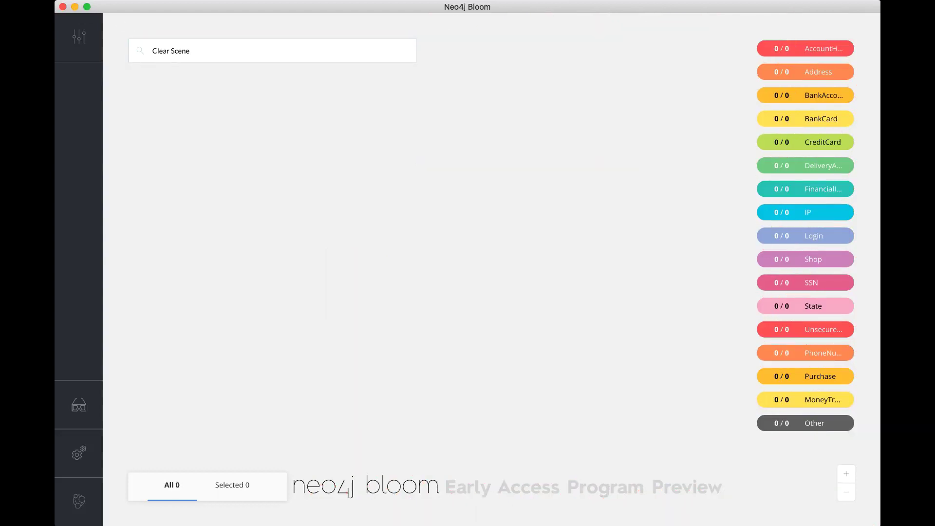
Step: Add a search phrase "Find fraud rings" with the description "Fraud rings" to the fraud detection perspective
click(79, 37)
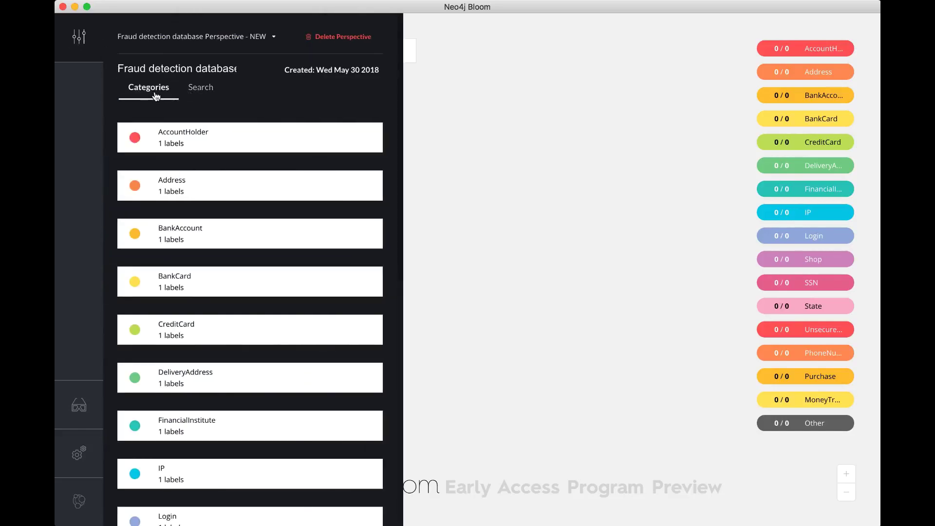
click(194, 92)
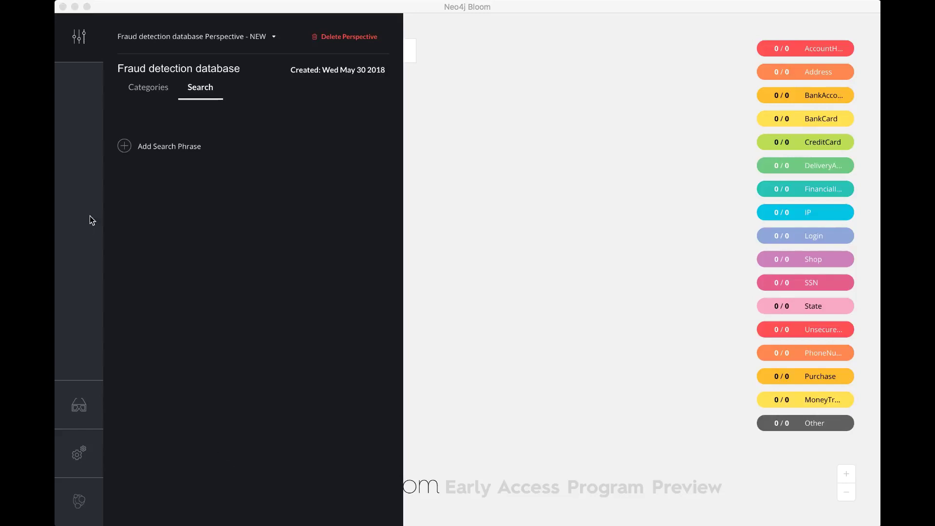
click(126, 146)
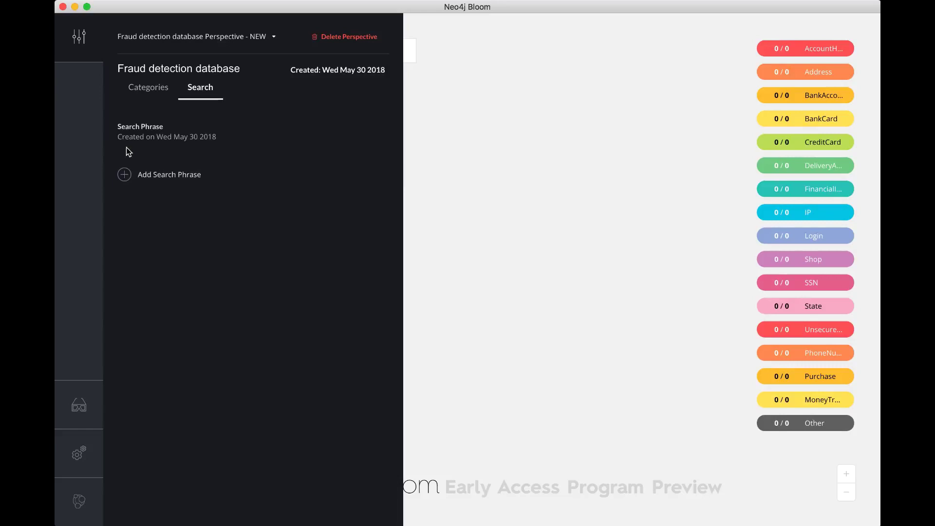
click(176, 134)
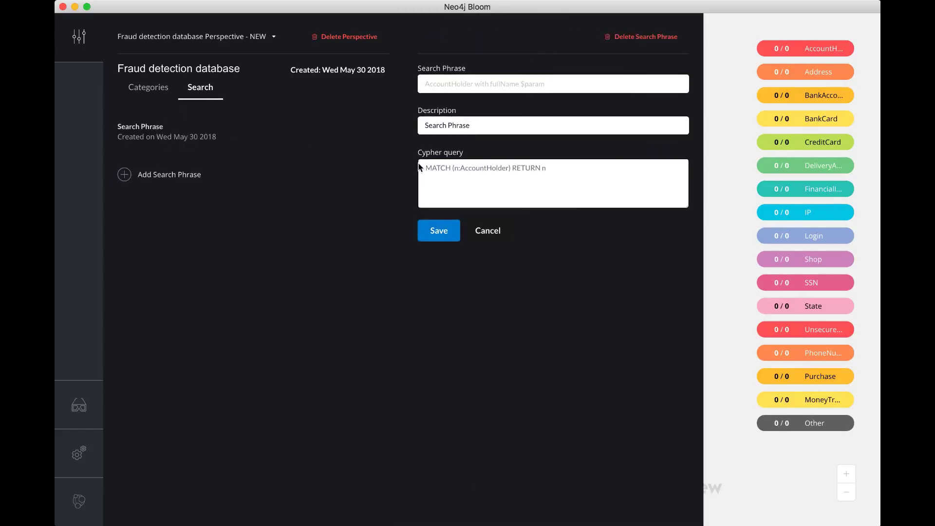
click(450, 83)
text(Fi)
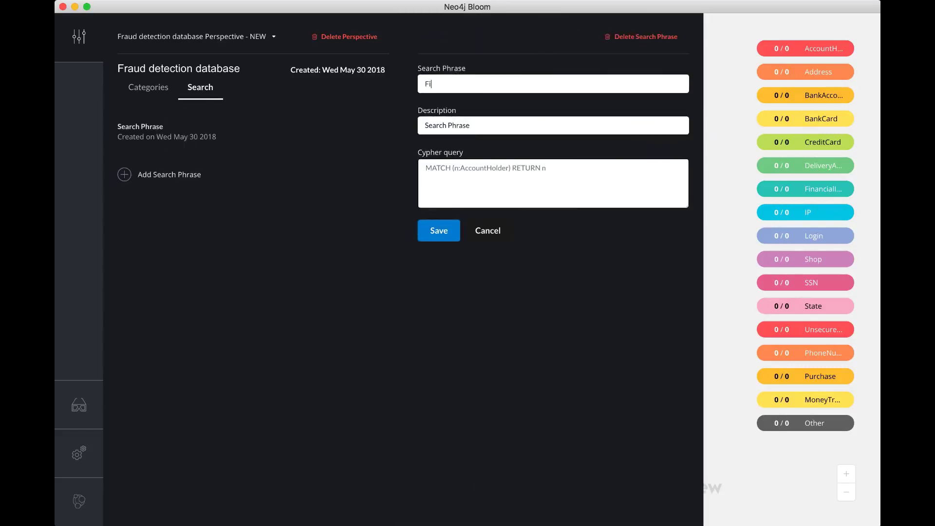
text(nd fraud rings)
key(Tab)
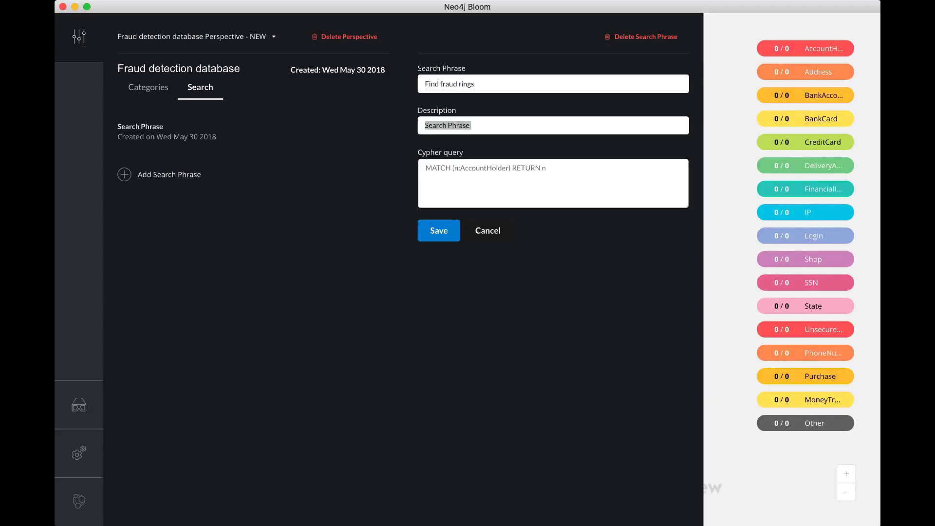
text(Fraud rings)
Step: Paste the fraud ring Cypher query, returning ah,r with limit 20, into the search phrase, review it and save
key(Tab)
key(super+v)
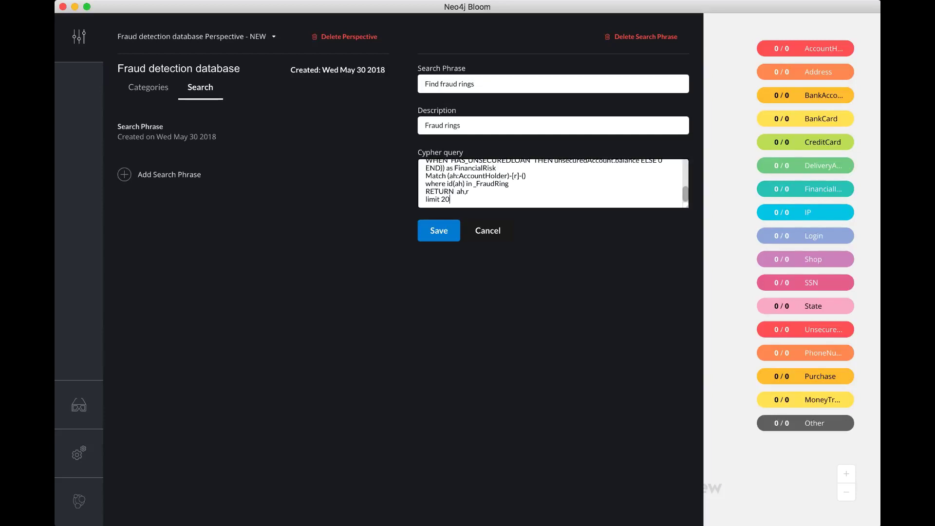
scroll(516, 177, up, 10)
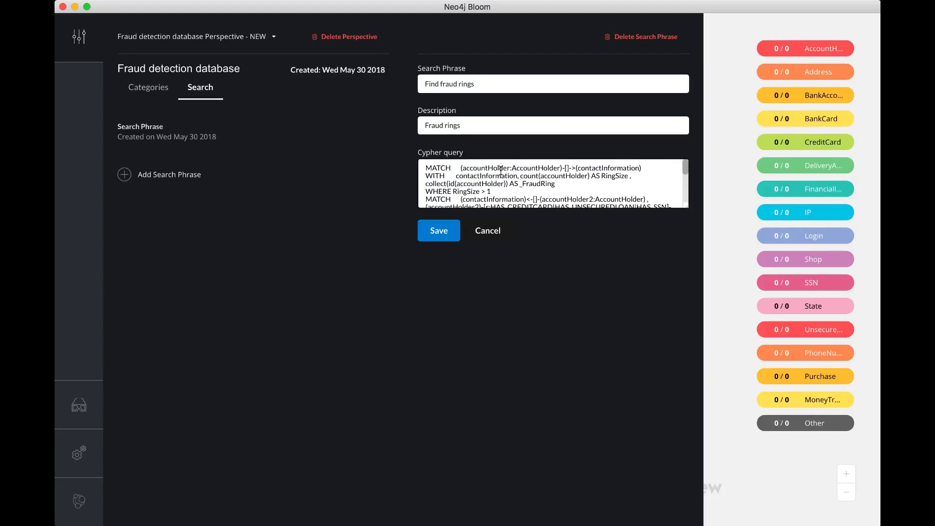
scroll(499, 168, down, 10)
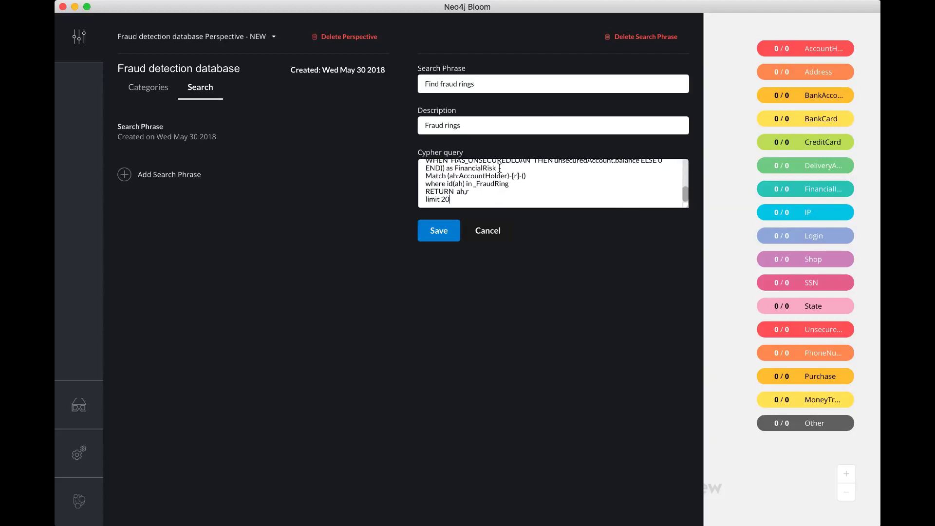
click(445, 232)
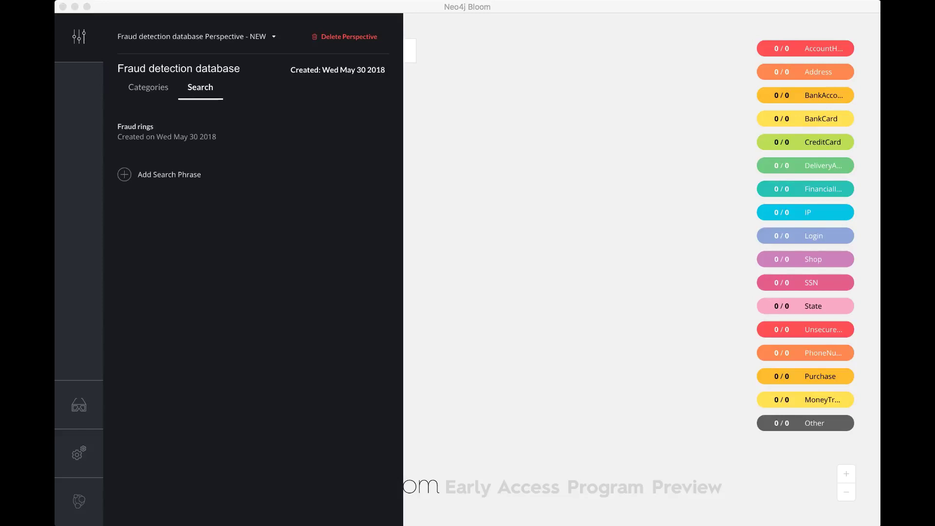
Step: Add a second search phrase and paste in the Cypher query that returns path with limit 10
click(148, 175)
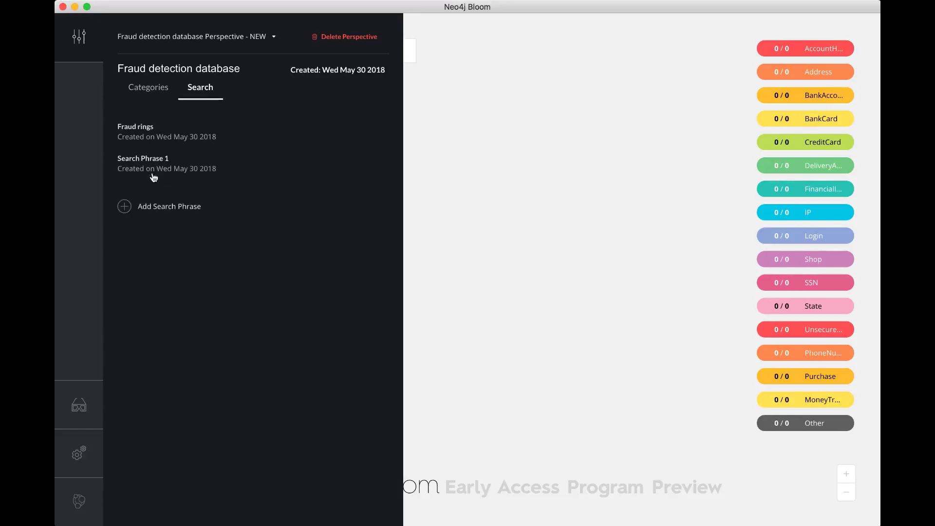
click(140, 162)
click(452, 176)
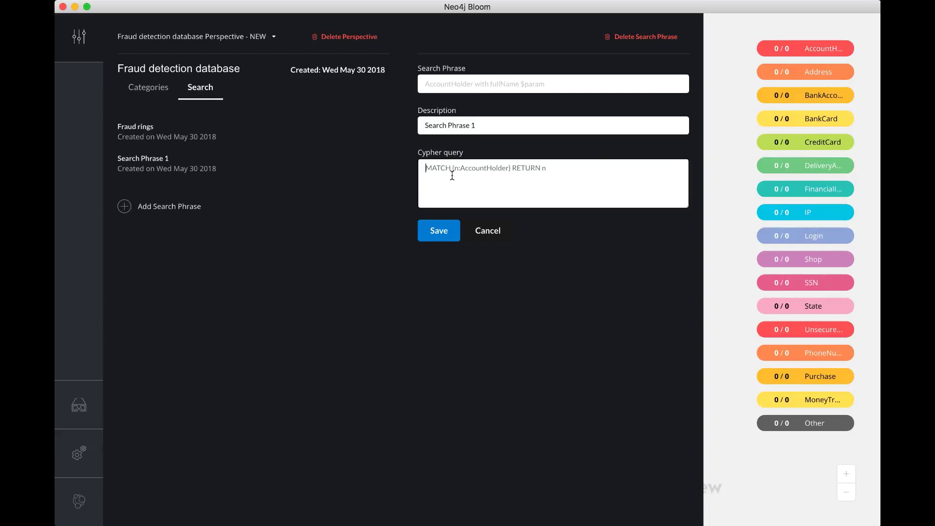
key(super+v)
Step: Set both the search phrase and its description to "Find card skimmers" and save it
click(442, 81)
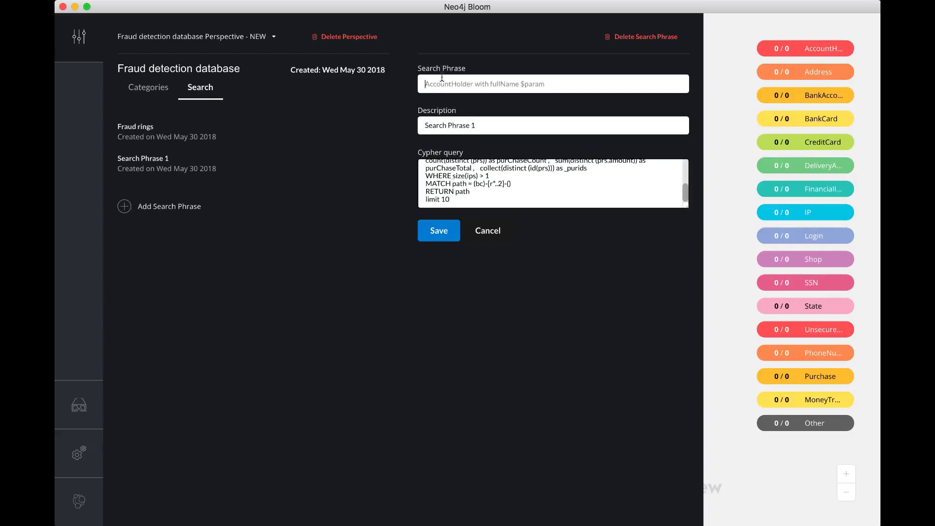
text(Find)
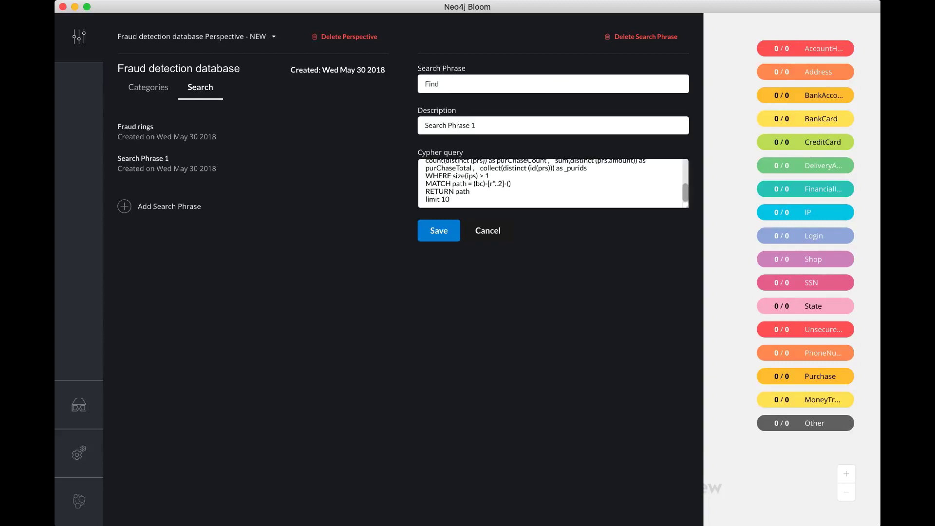
text( card skimmers)
key(Tab)
text(Find card skimmers)
click(437, 230)
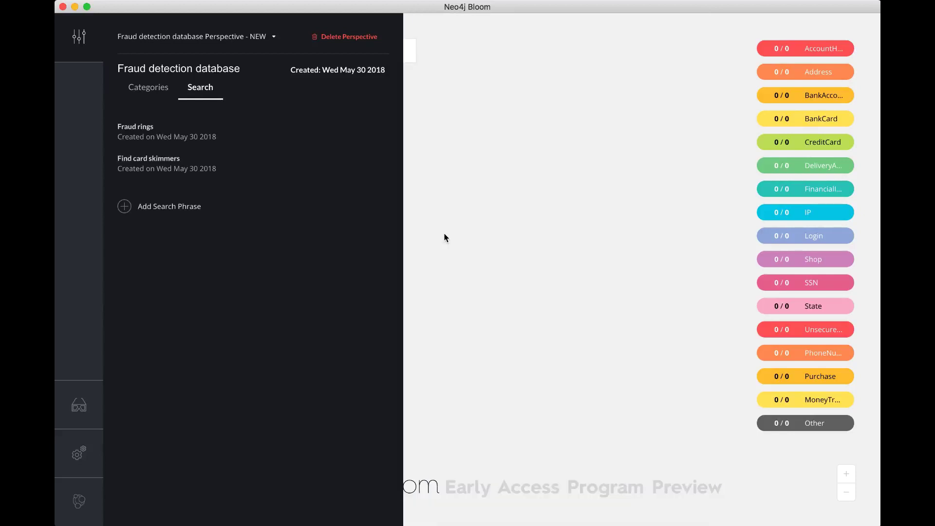
Step: Run the "Find fraud rings" search phrase and expand the account holder nodes to show their connected details
click(79, 36)
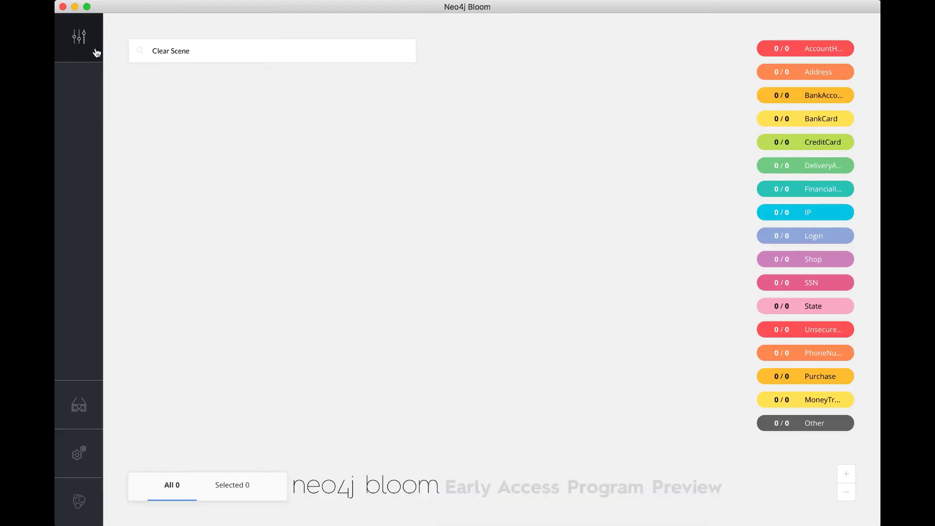
click(177, 49)
click(177, 49)
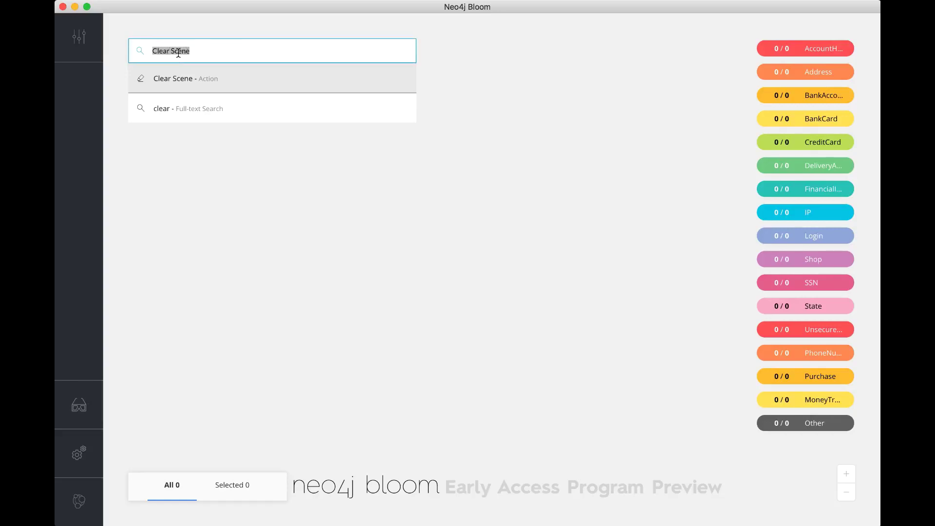
text(fa)
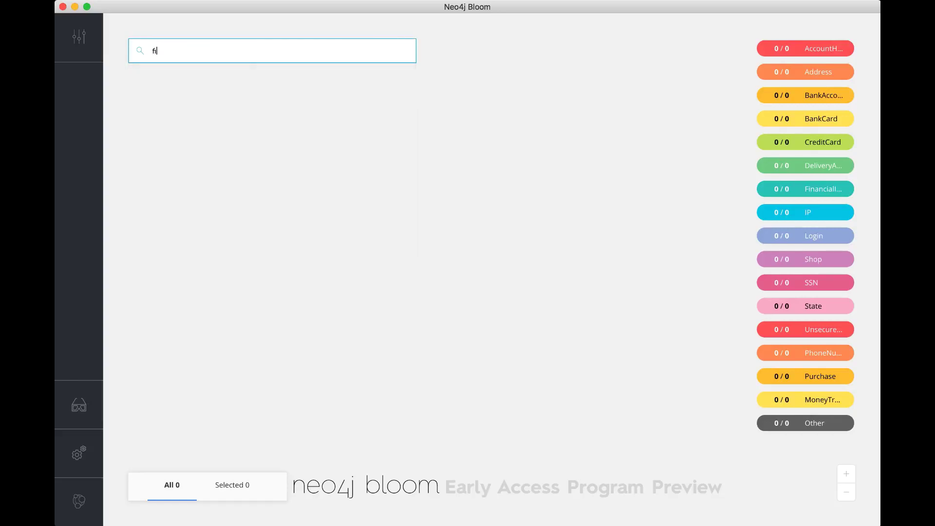
text(nd fra)
key(Return)
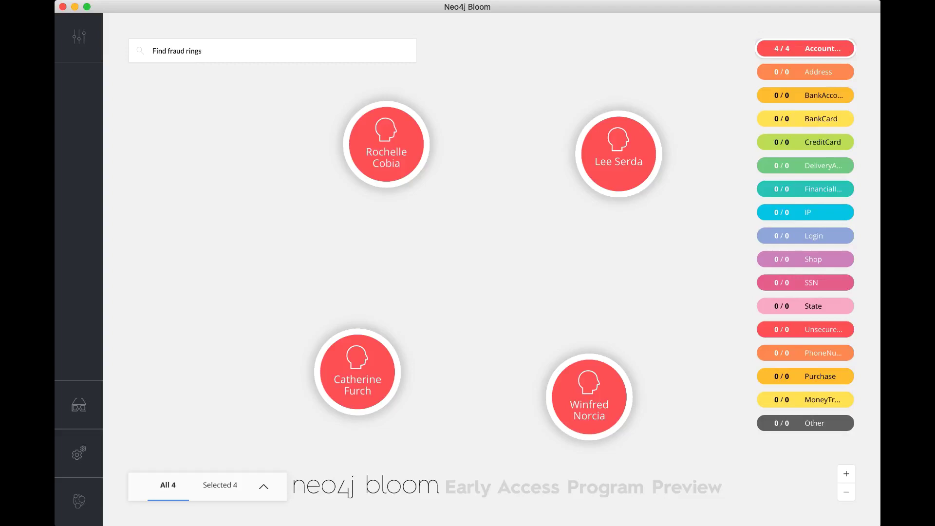
key(super+e)
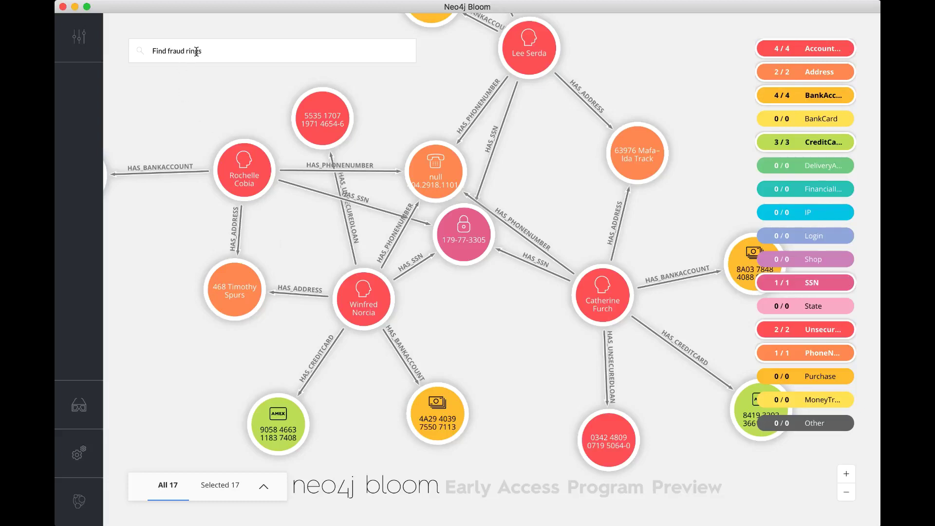
Step: Run the "Find card skimmers" search phrase to add its results to the scene
triple_click(196, 51)
text(find s)
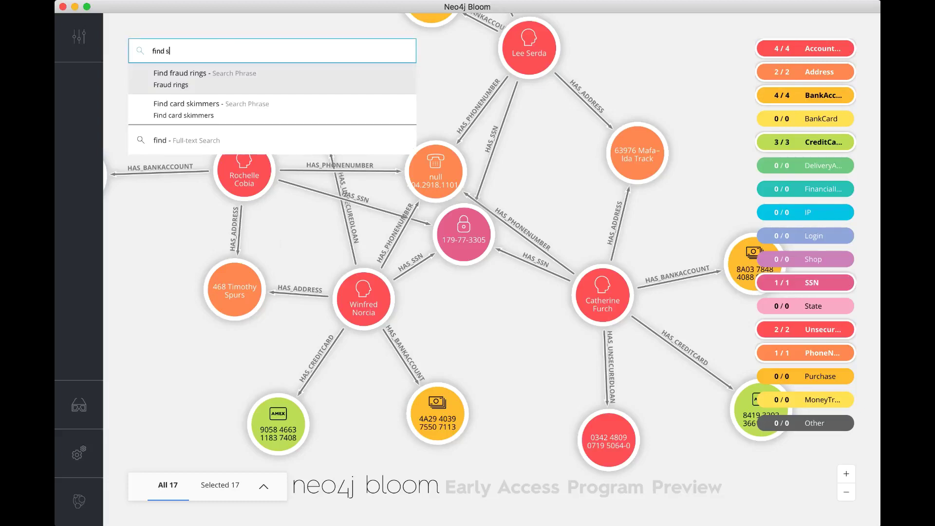
text(ki)
key(BackSpace)
key(BackSpace)
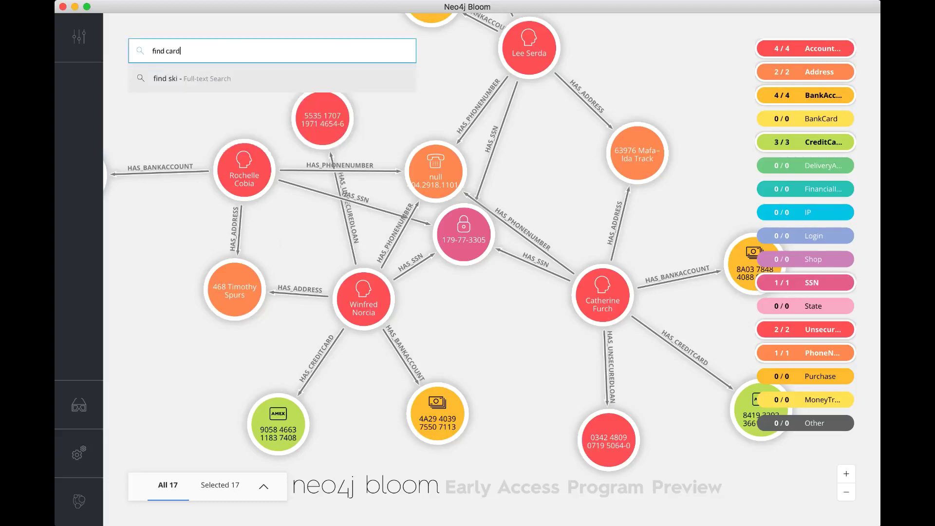
text(card)
key(Return)
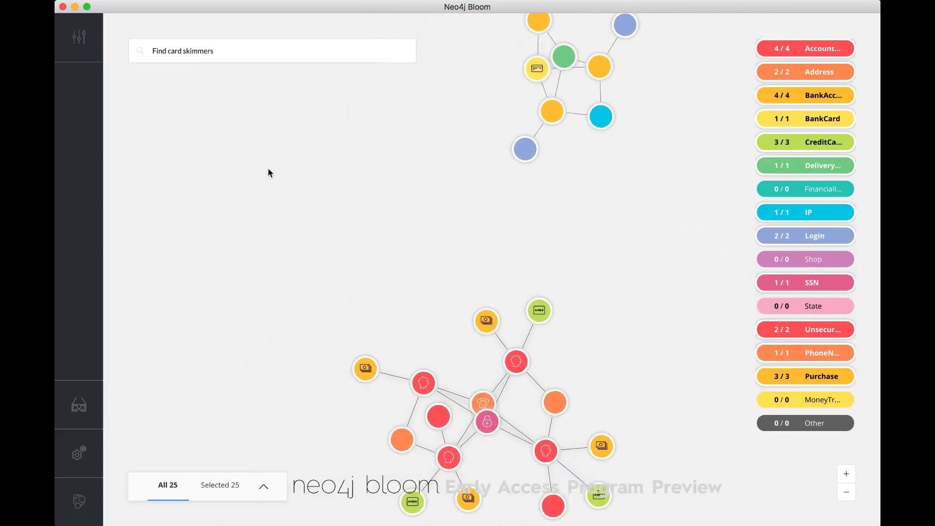
Step: Select only the nodes of the card skimmer cluster and examine their labels and relationships up close
drag(413, 125, 243, 305)
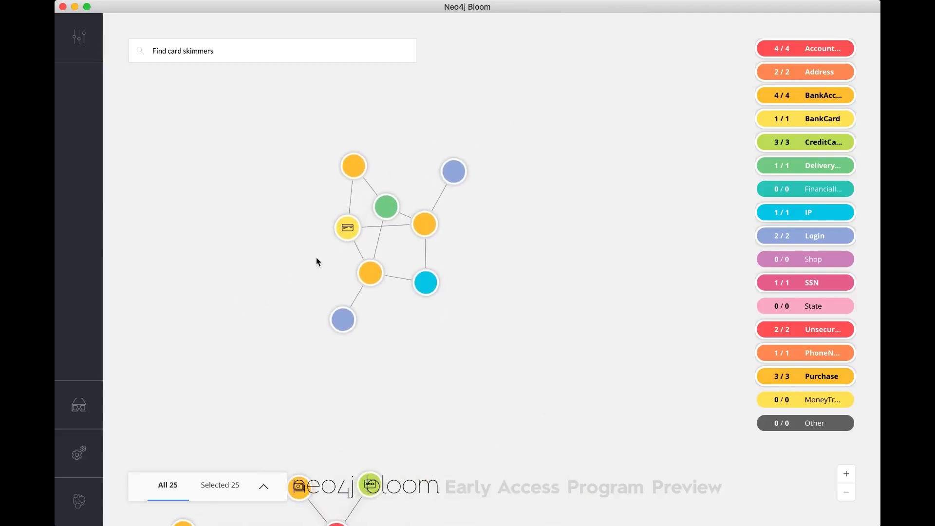
click(294, 141)
click(267, 111)
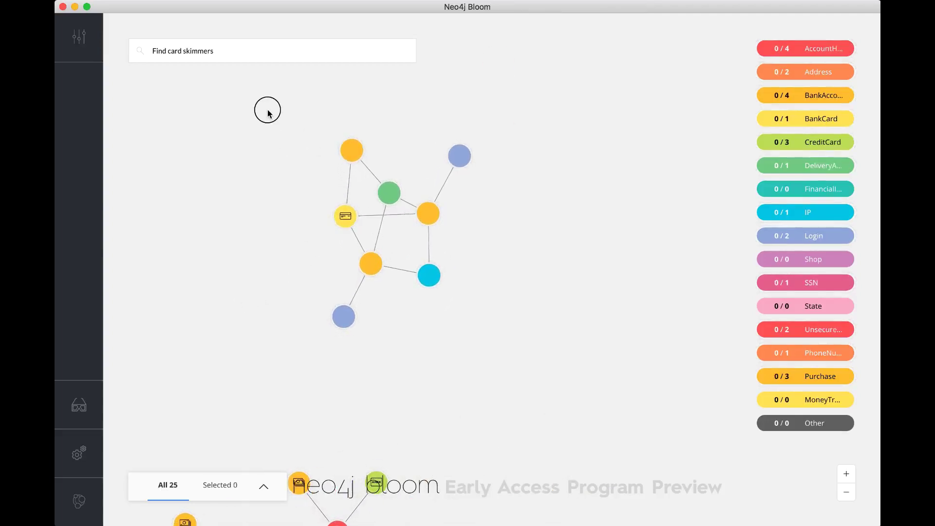
drag(267, 111, 527, 396)
click(293, 146)
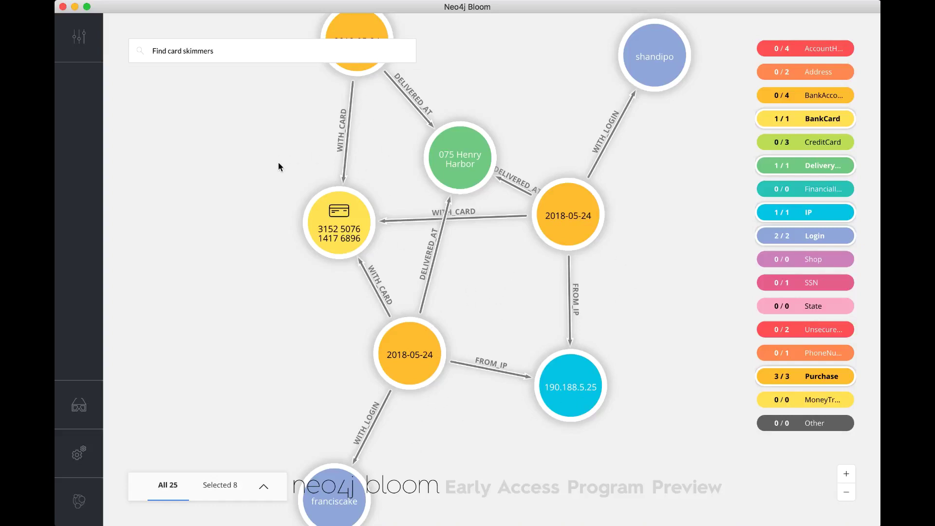
Step: Clear the scene of all fraud ring and card skimmer results
triple_click(210, 54)
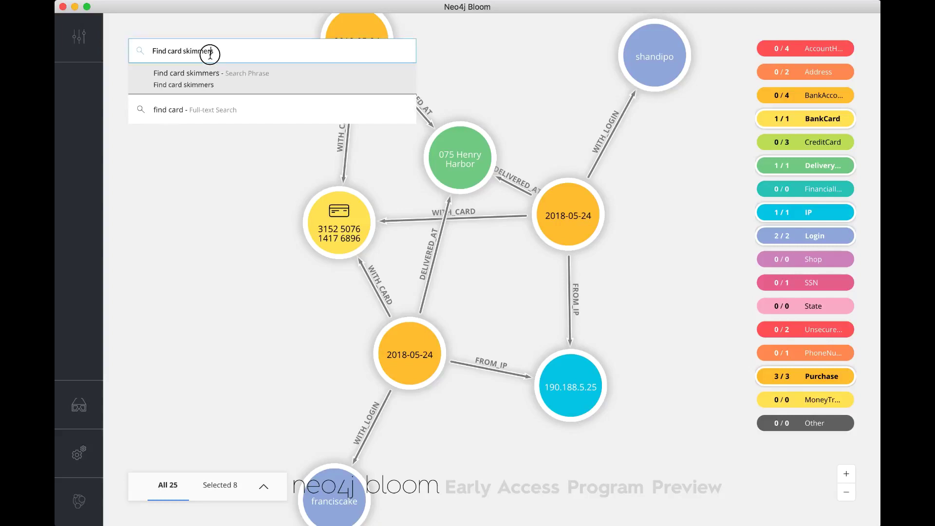
key(BackSpace)
text(cle)
key(Return)
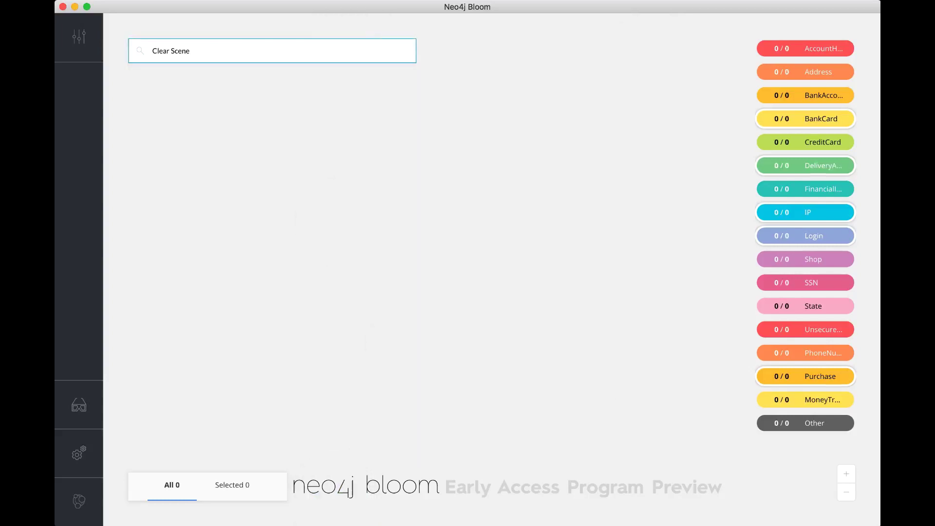
Step: Add a third search phrase with the Cypher query "Match (n:MoneyTransfer)-[r]-(conn) where n.amount > $param return n, r, conn"
click(80, 39)
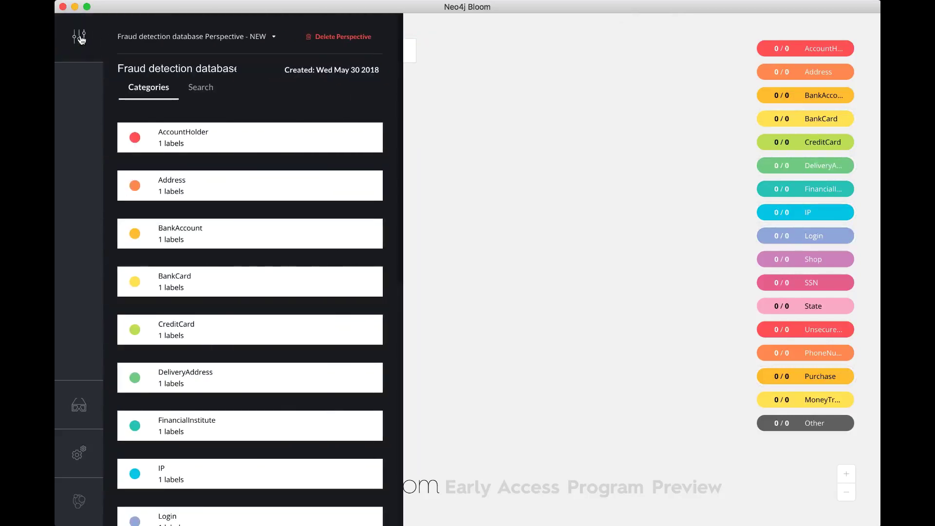
click(209, 91)
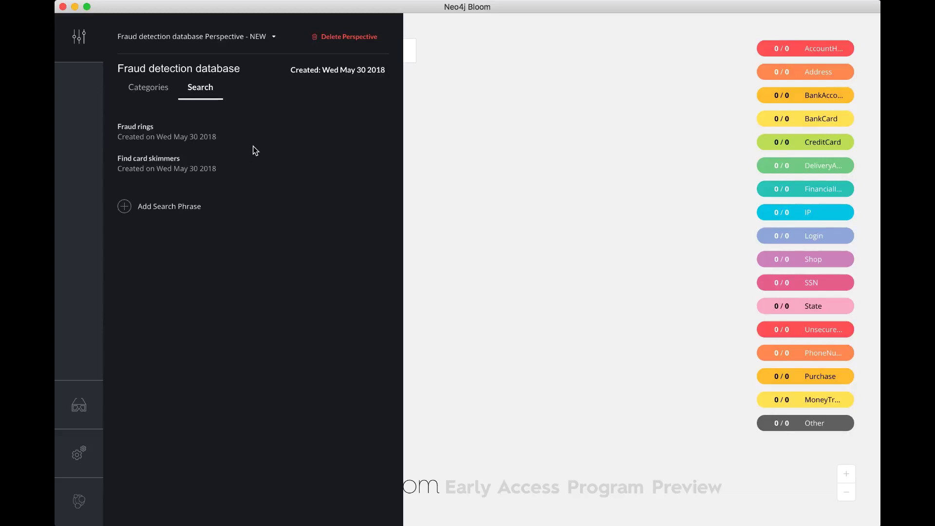
click(151, 207)
click(151, 198)
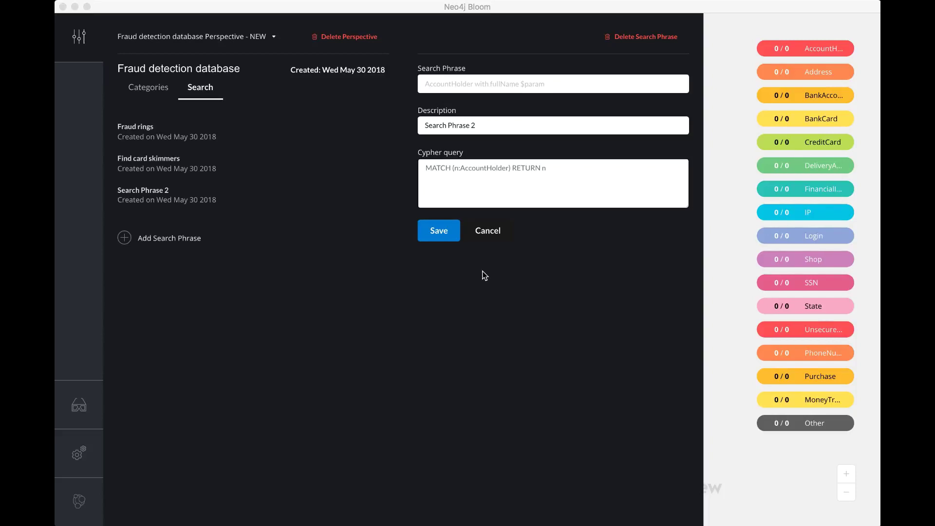
click(469, 170)
click(468, 169)
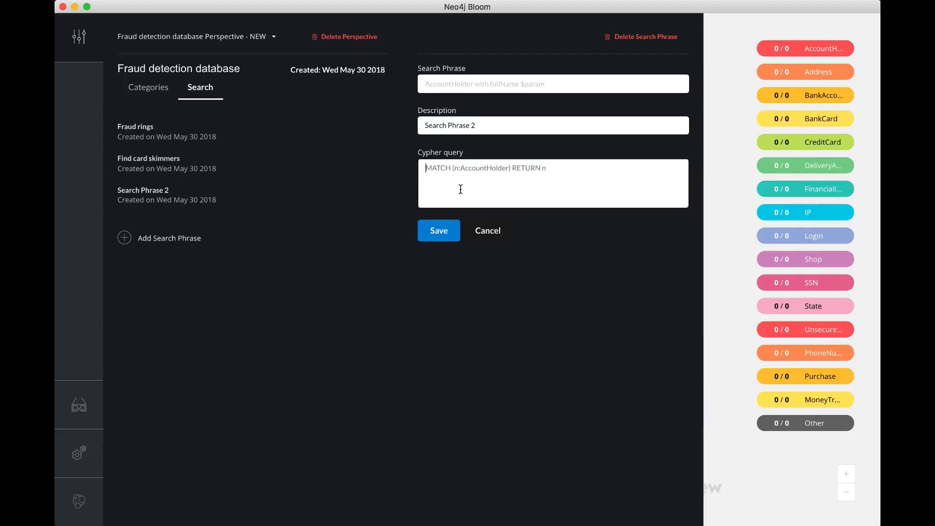
text(Match (n:MoneyTransfer)-[r]-(conn) where n.amount > $param return n, r, conn)
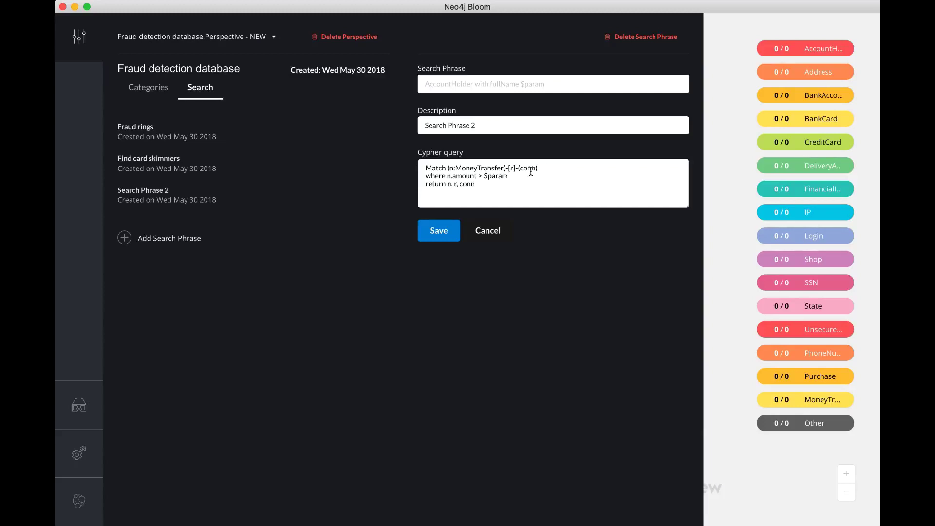
Step: Review the amount parameter in the query and set the search phrase text to "MoneyTransfers above $param"
double_click(465, 177)
drag(485, 175, 513, 176)
click(441, 82)
text(MoneyTr)
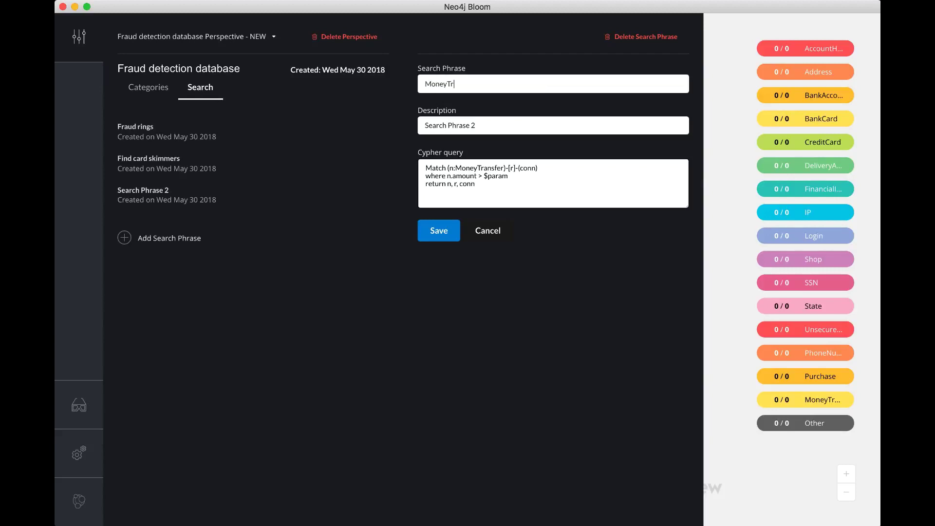
text(ansfers ab)
text(amoun)
key(BackSpace)
key(BackSpace)
text($param)
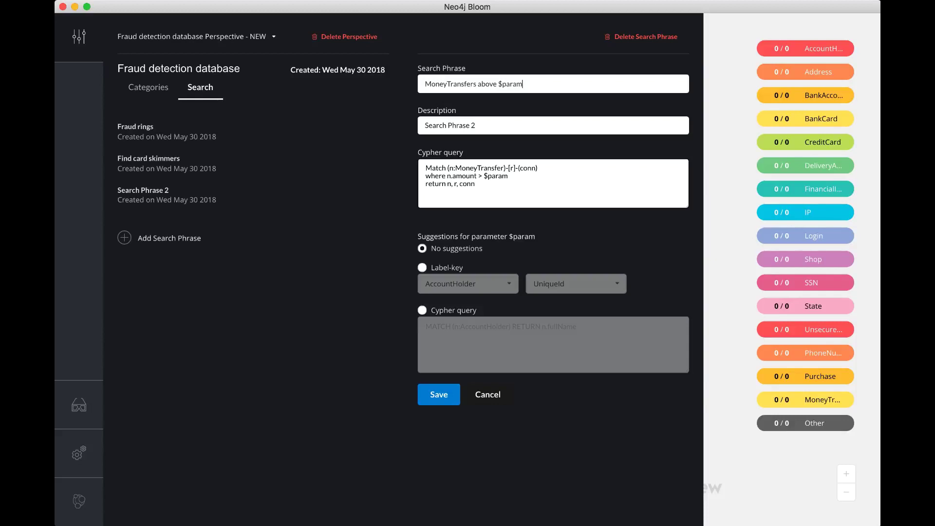
Step: Set the description of the parameterized search phrase to "Higher Money transfers"
drag(507, 177, 484, 176)
triple_click(468, 124)
text(Higher Money transfers)
double_click(507, 83)
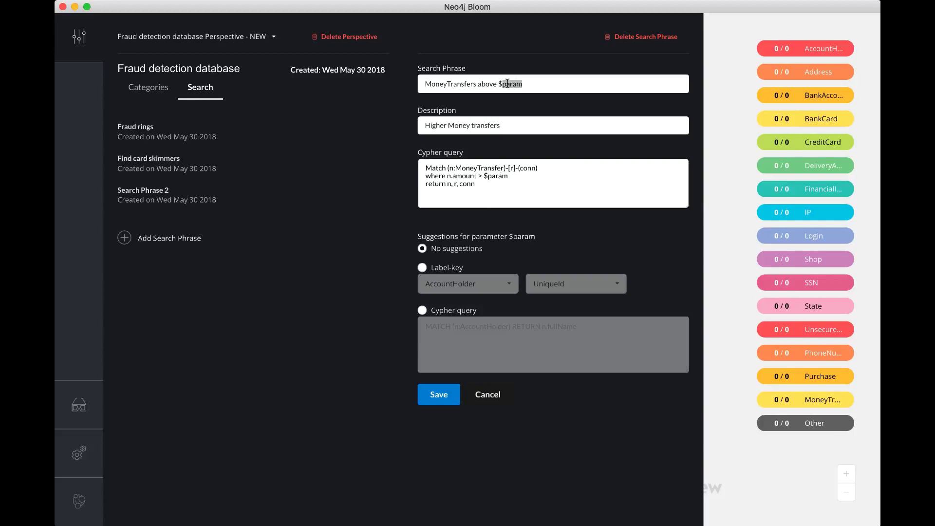
Step: Base the $param suggestions on the label-key pair MoneyTransfer and amount, and save the search phrase
click(422, 267)
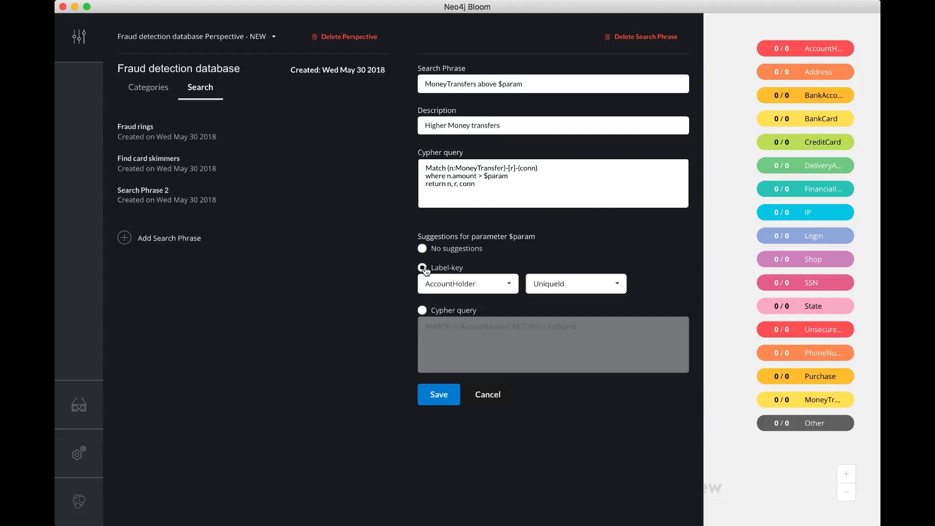
click(461, 284)
scroll(462, 424, down, 2)
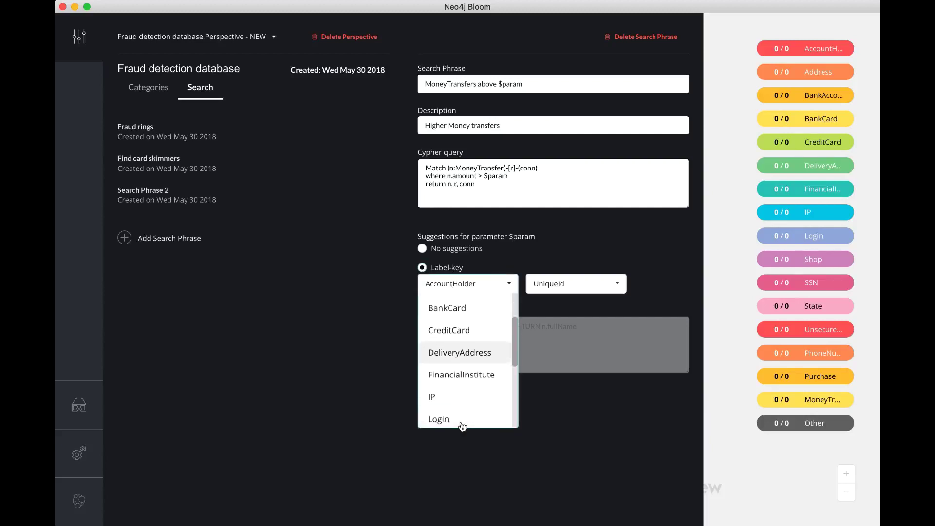
scroll(460, 427, down, 3)
click(470, 328)
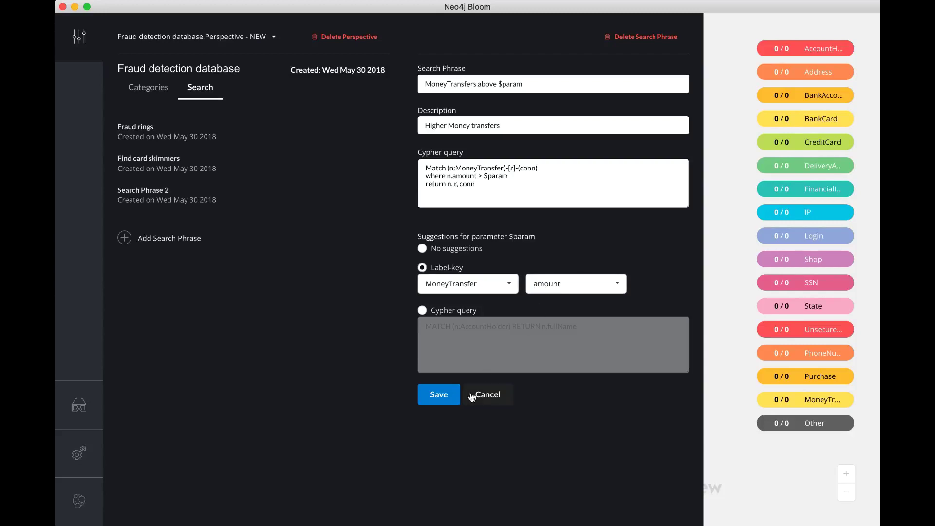
click(436, 392)
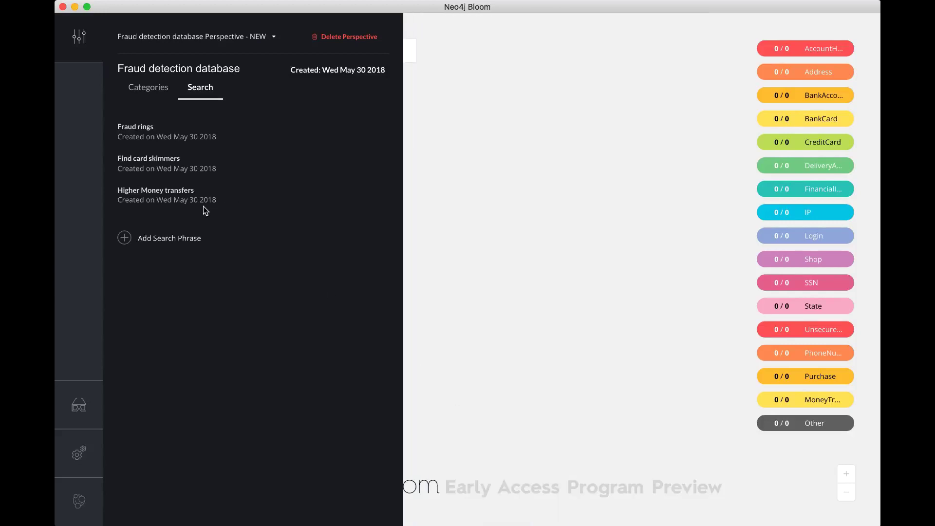
Step: Reopen the saved "Higher Money transfers" search phrase to check its wording, and return to the scene
click(168, 198)
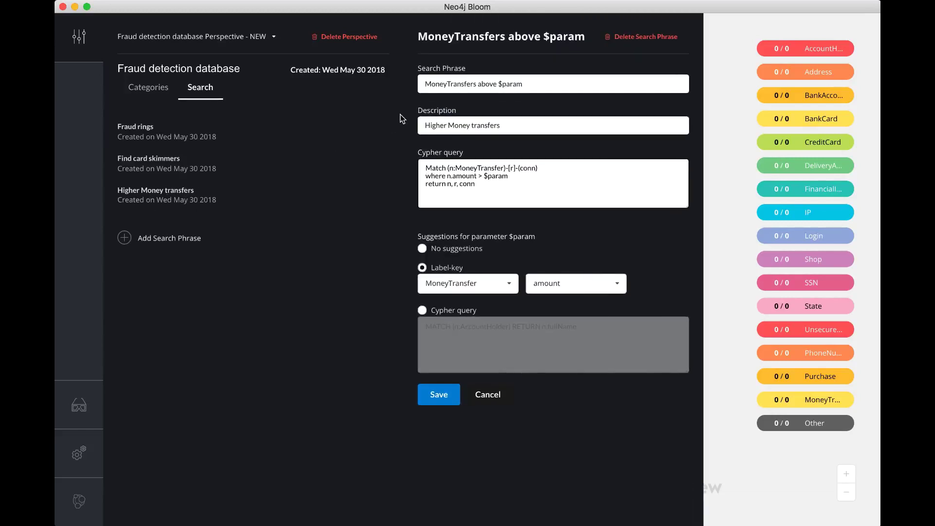
triple_click(442, 87)
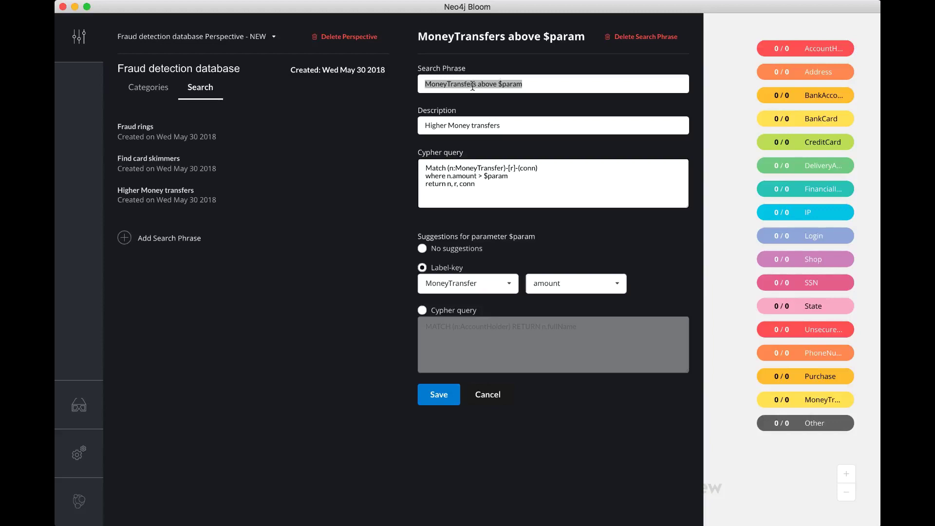
click(79, 36)
Step: Run the parameterized search phrase as "MoneyTransfers above 500"
click(184, 50)
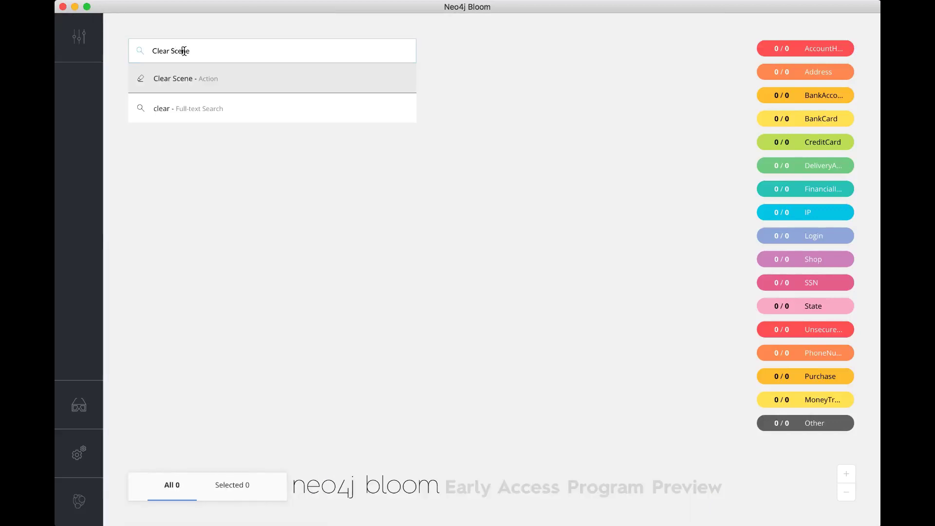
triple_click(184, 50)
text(Moneuy)
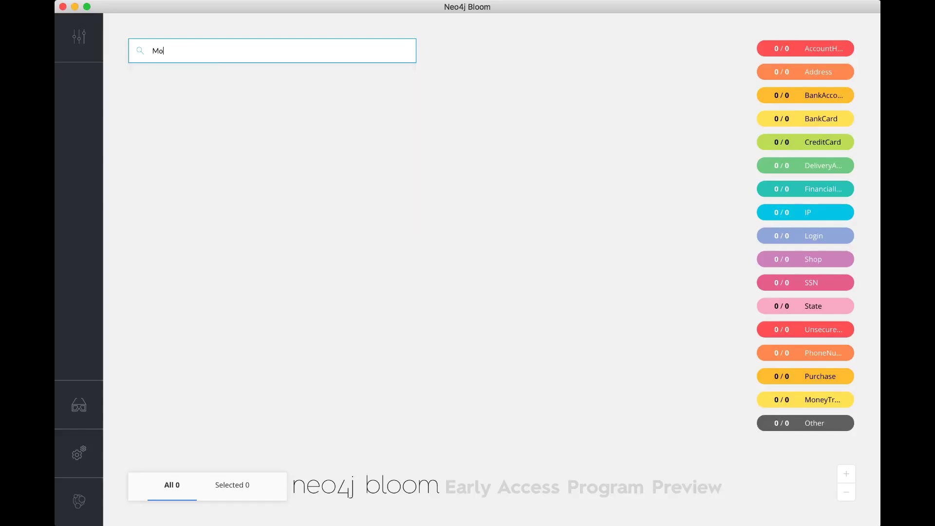
key(BackSpace)
key(BackSpace)
text(y)
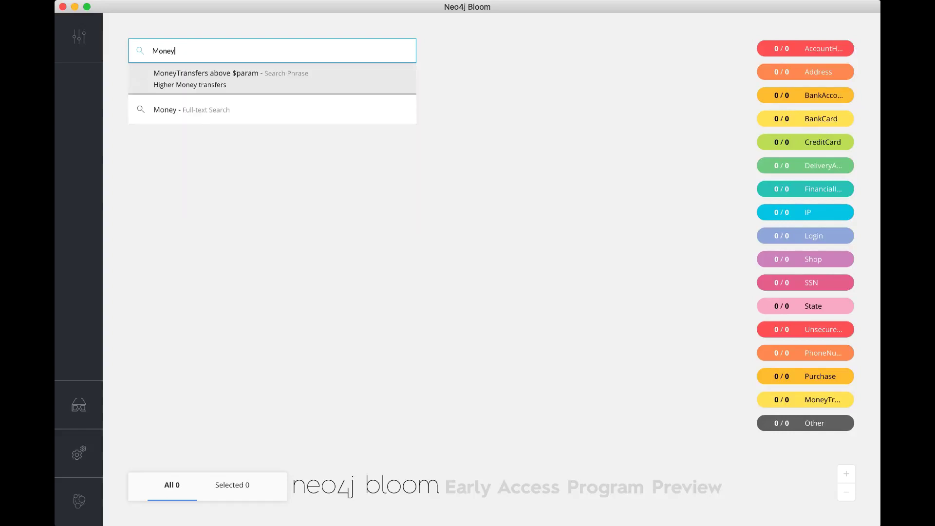
key(Tab)
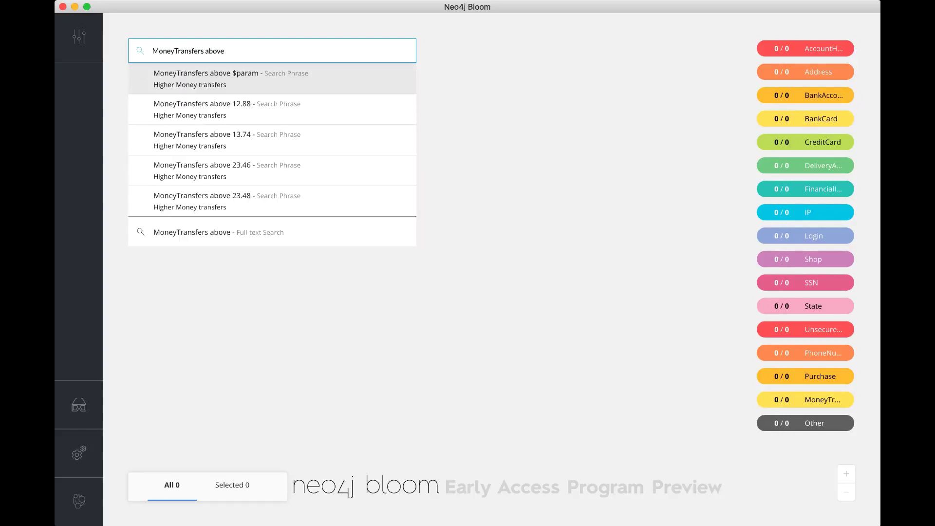
text(500)
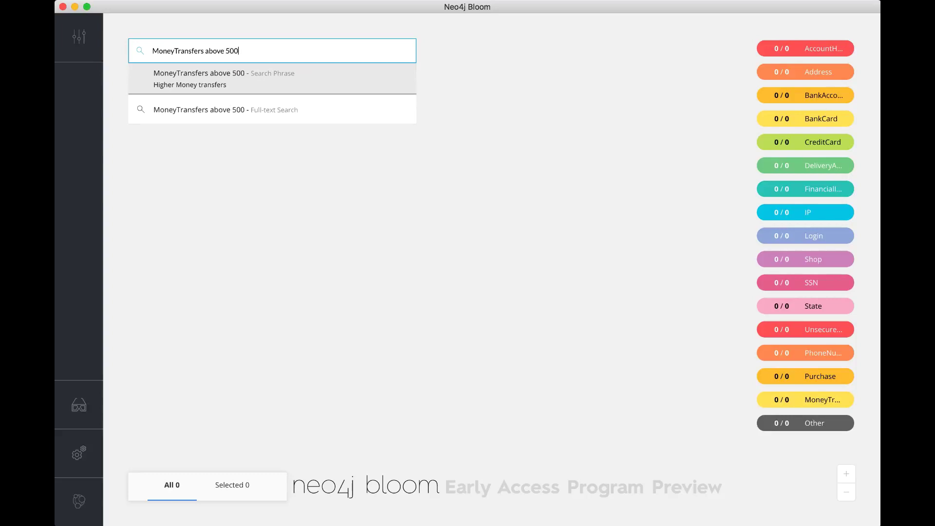
key(Return)
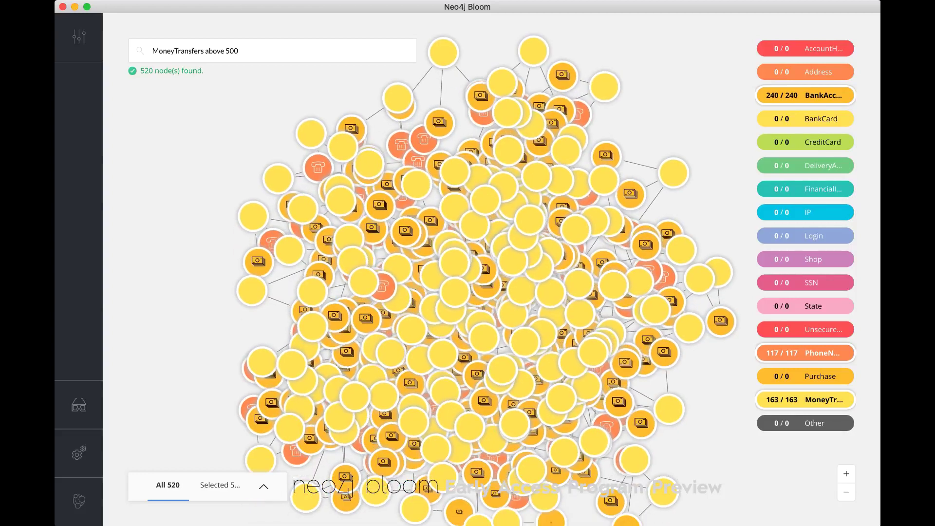
Step: Clear the scene of the results for money transfers above 500
click(233, 51)
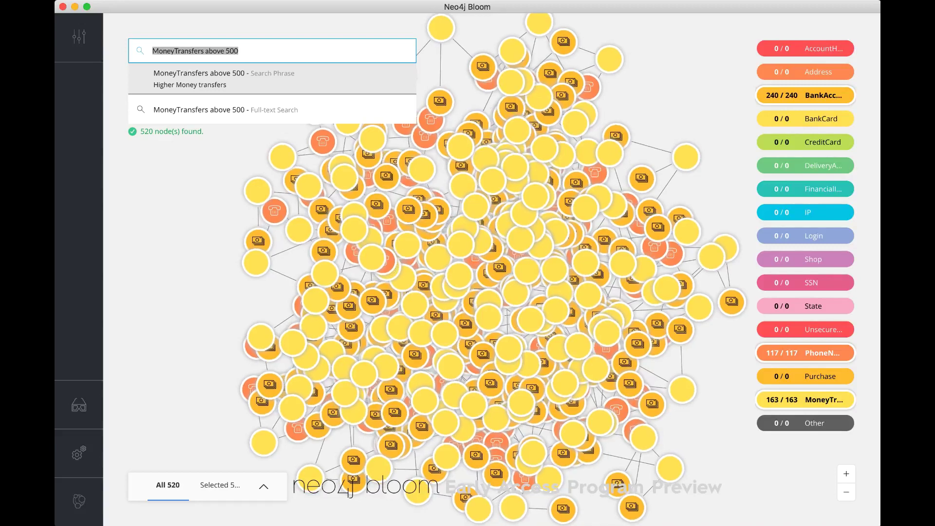
text(clear)
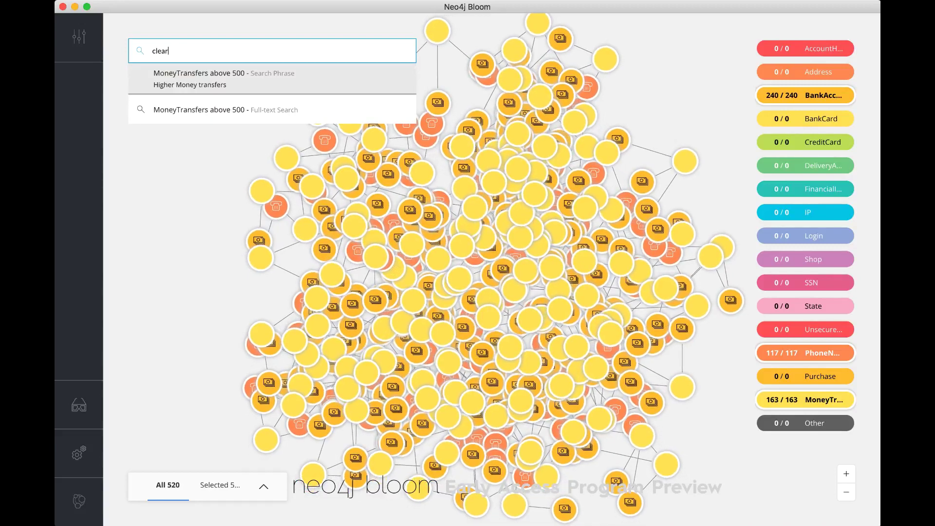
key(Return)
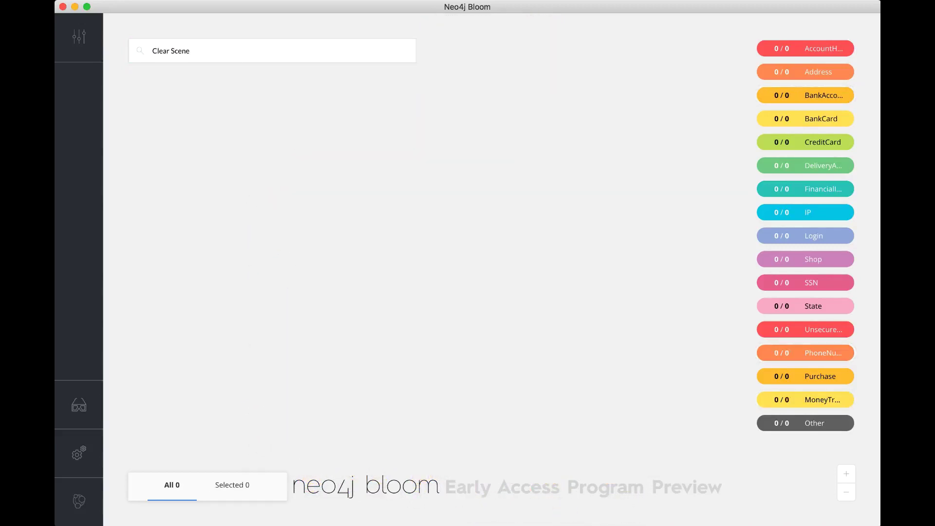
Step: Run the parameterized search phrase as "MoneyTransfers above 20000"
click(171, 53)
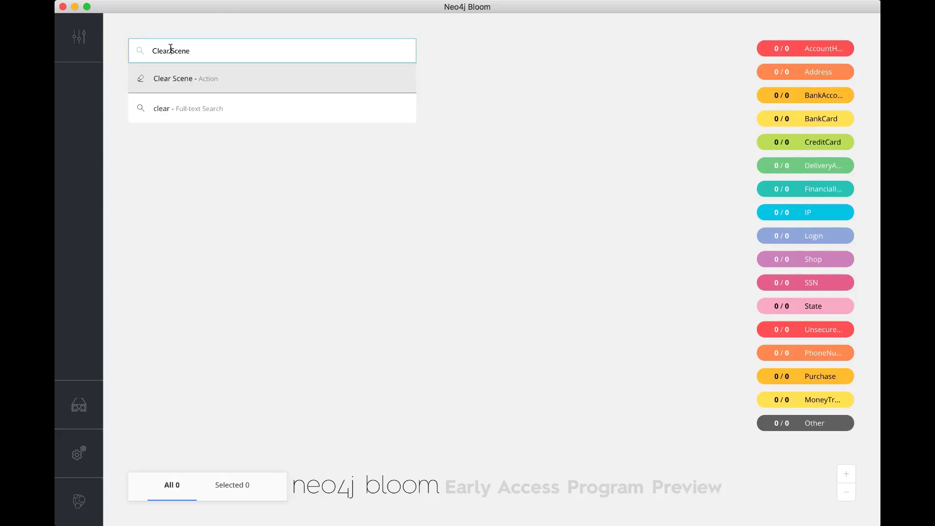
text(mon)
key(super+a)
text(mone)
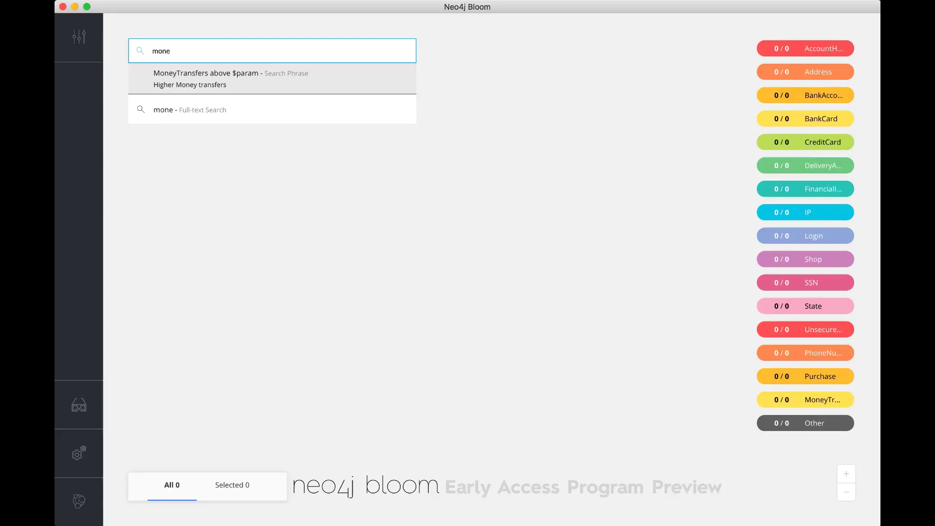
key(Tab)
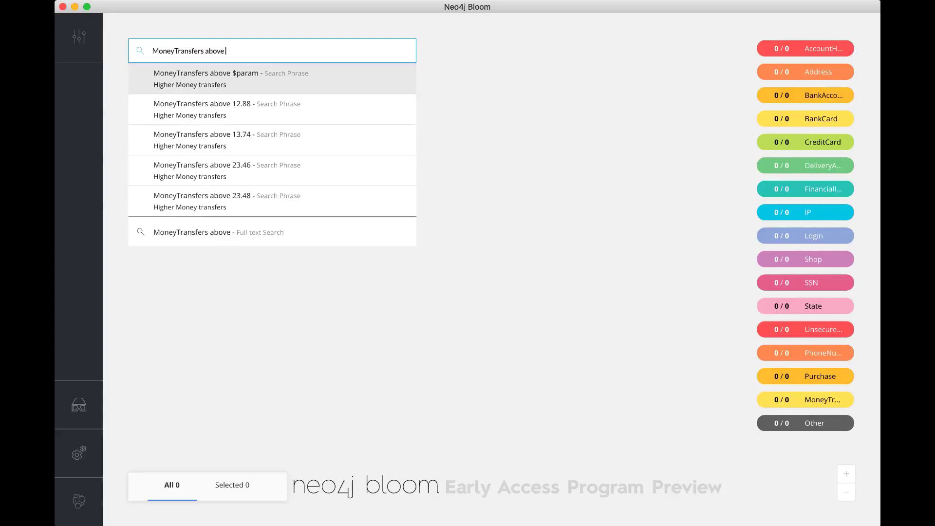
text(20000)
key(Return)
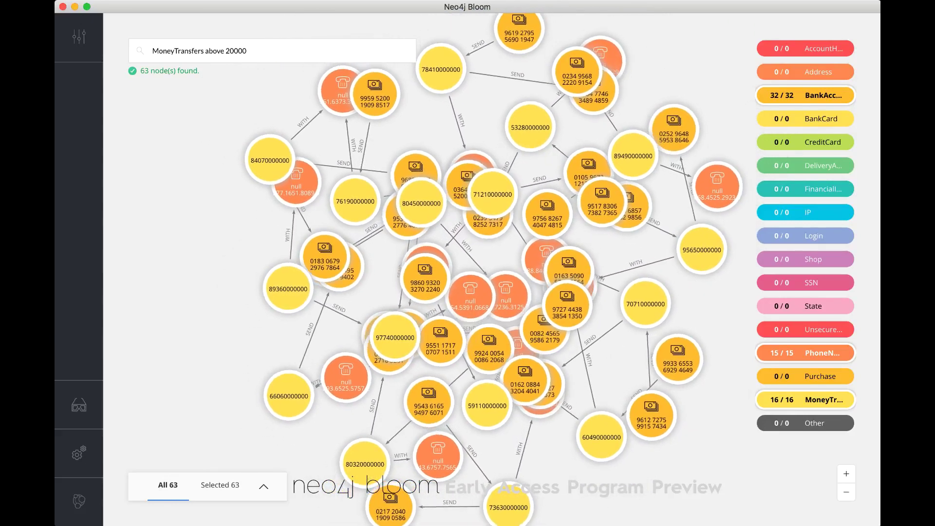
Step: Select all MoneyTransfer nodes, dismiss every other node from the scene, and clear the selection
click(151, 176)
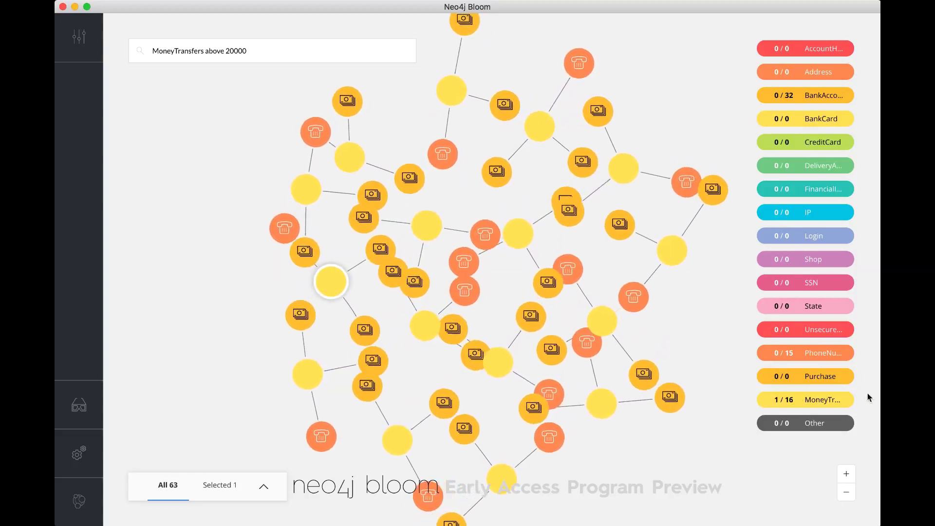
click(836, 402)
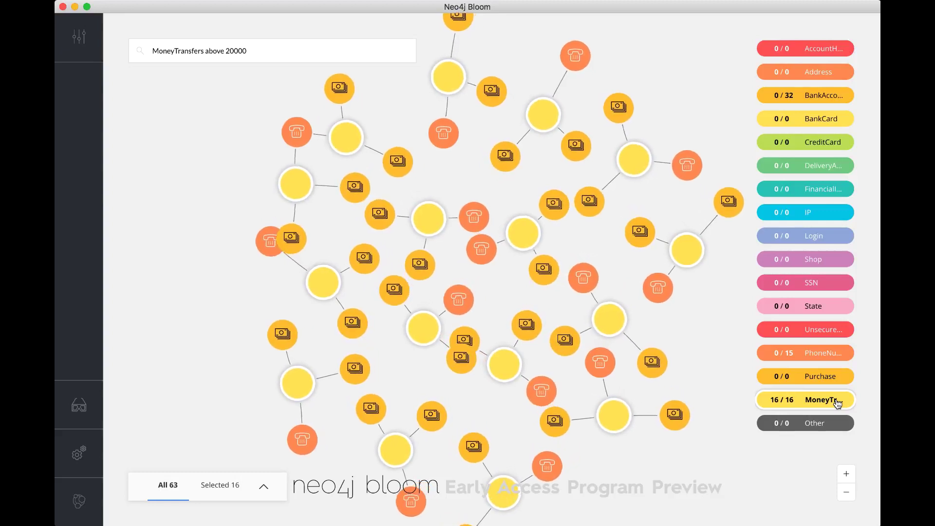
key(super+shift+h)
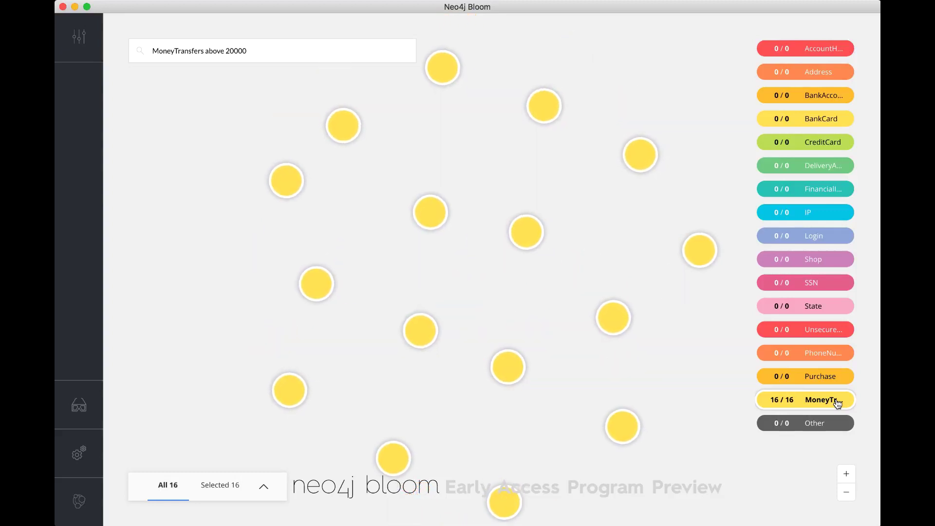
click(239, 288)
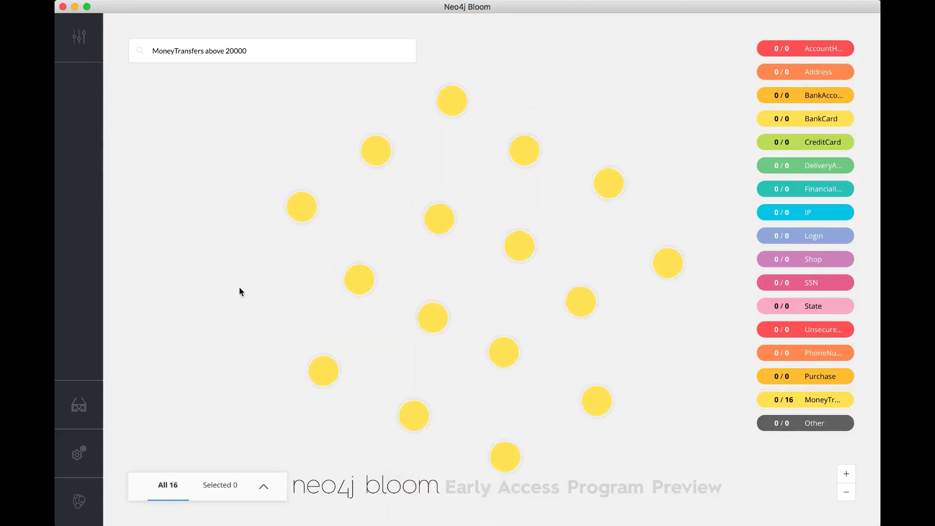
Step: Expand two neighbouring MoneyTransfer nodes near the middle of the graph to bring in their connected bank accounts and phone numbers
click(439, 222)
double_click(439, 220)
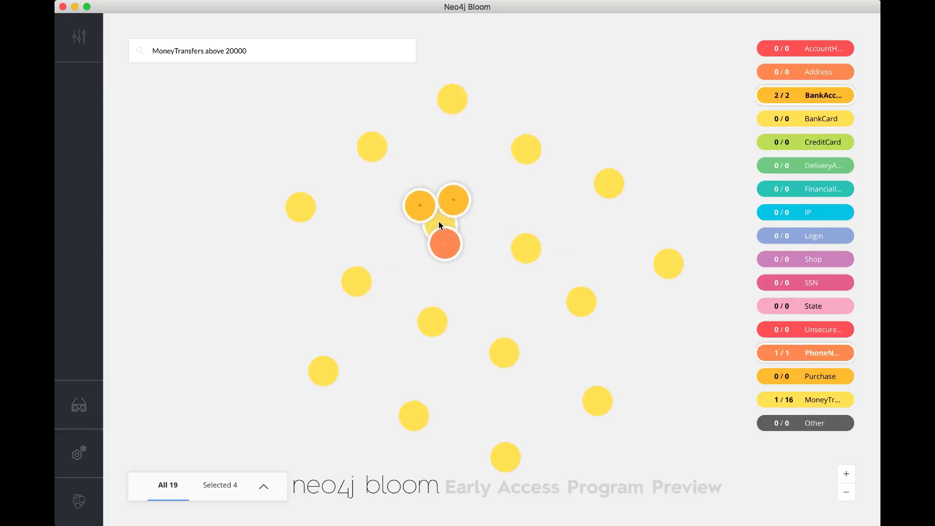
double_click(541, 252)
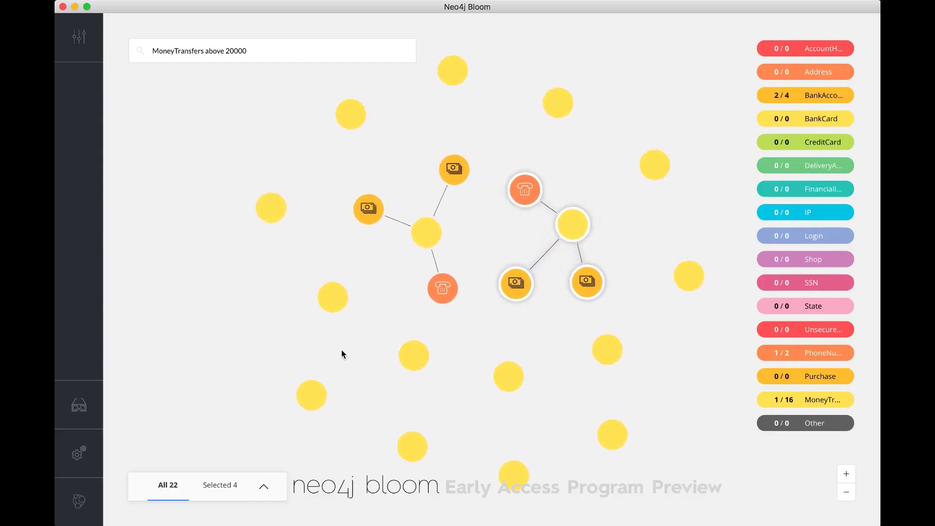
Step: Look at the search phrases of the fraud detection perspective and return to the scene
click(80, 41)
click(194, 88)
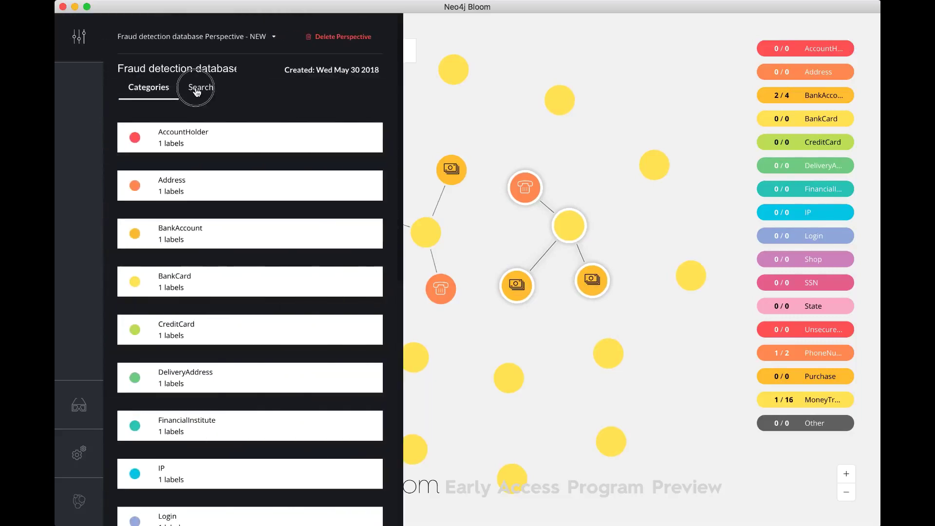
click(78, 39)
Step: Clear the scene of the expanded high-value money transfers
triple_click(173, 48)
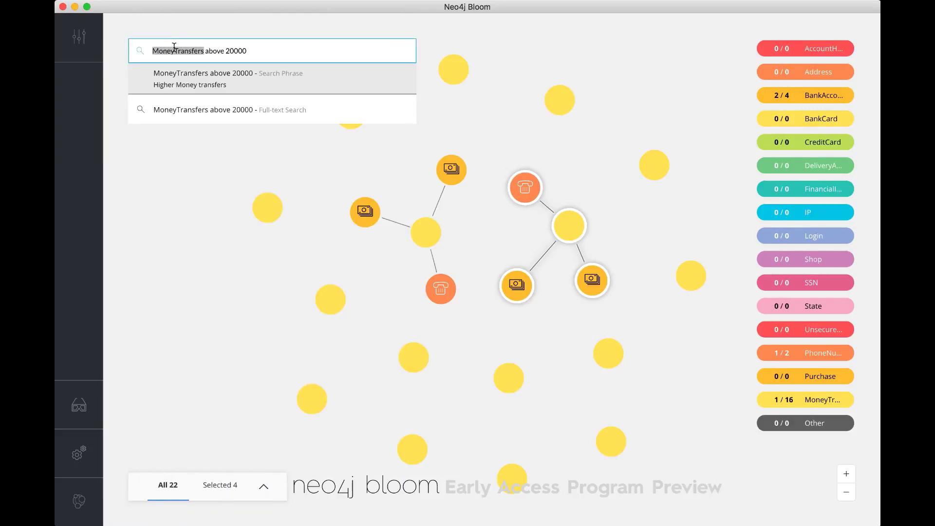
text(clear)
key(Return)
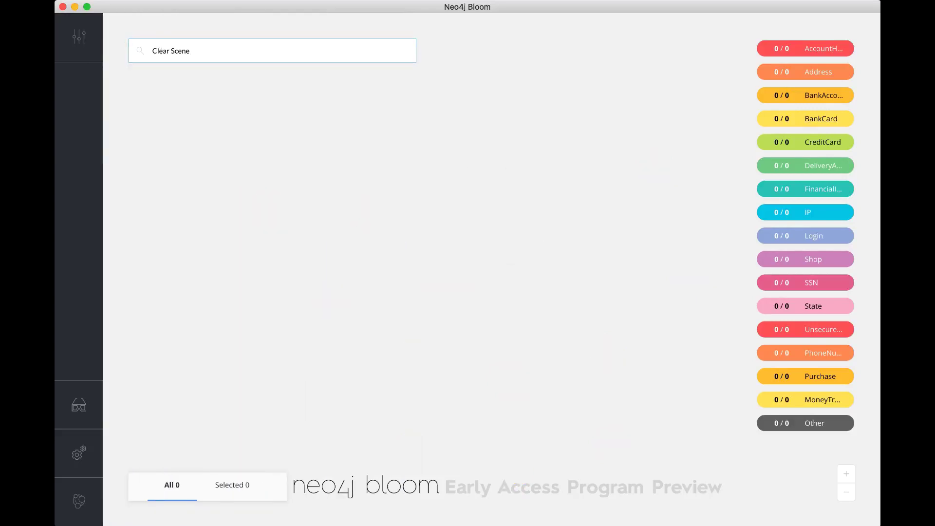